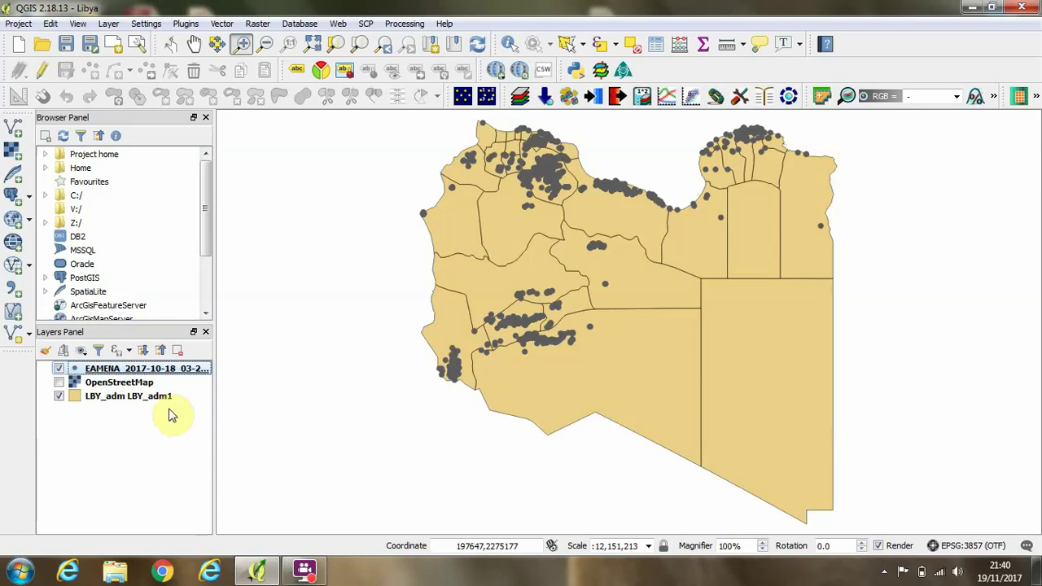
# Step: Open the context menu of the EAMENA point layer in the Layers Panel
pyautogui.rightClick(151, 372)
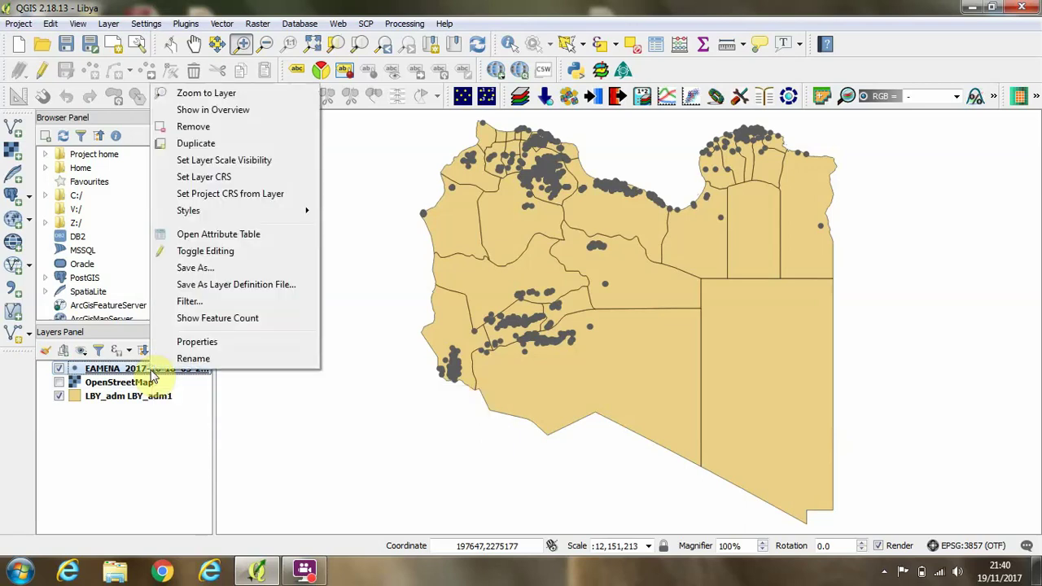
# Step: Give the EAMENA layer a Categorized style on the Condition field and classify it
pyautogui.click(192, 345)
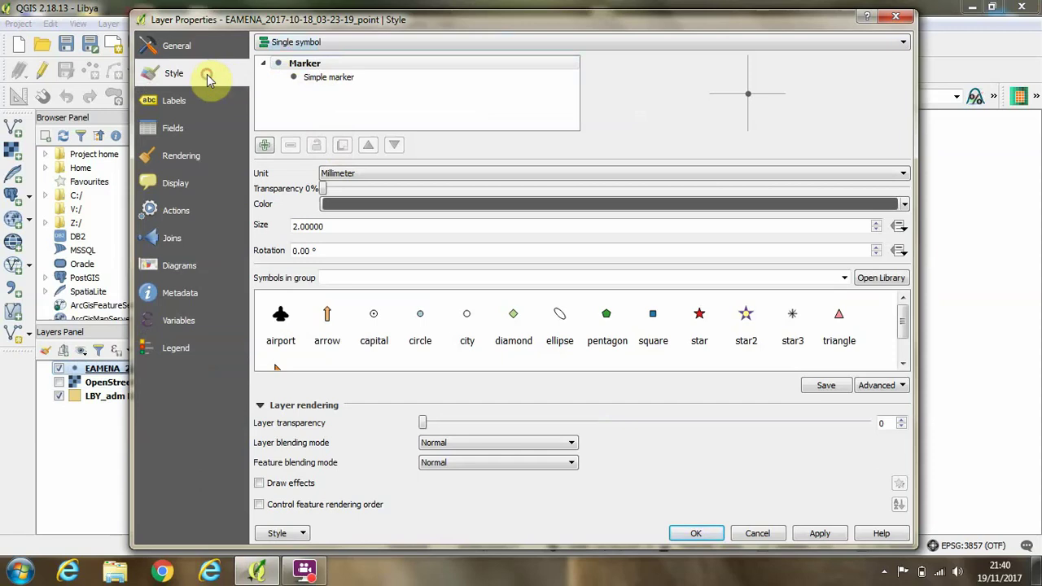
pyautogui.click(297, 46)
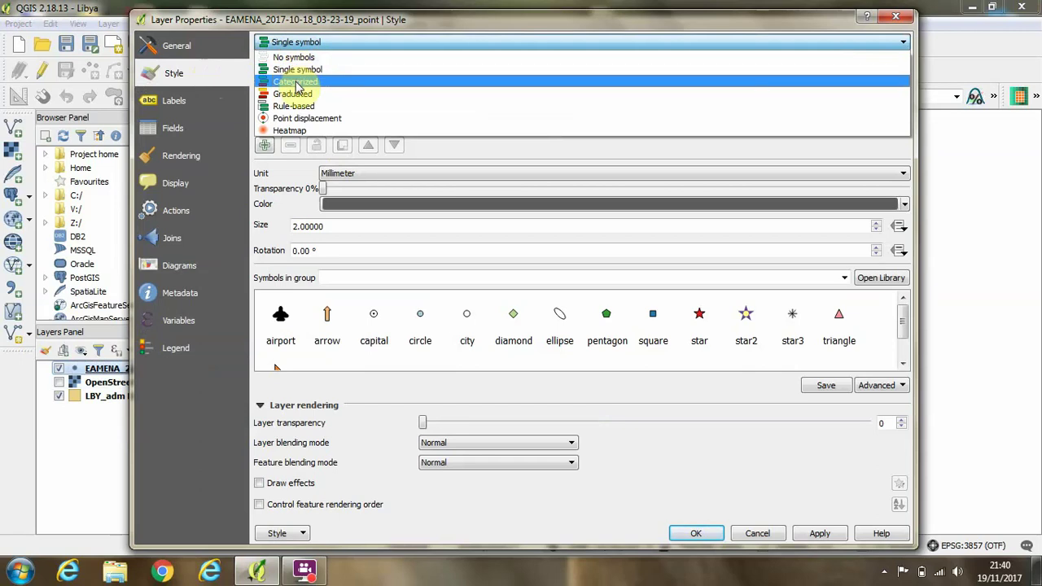
pyautogui.click(296, 83)
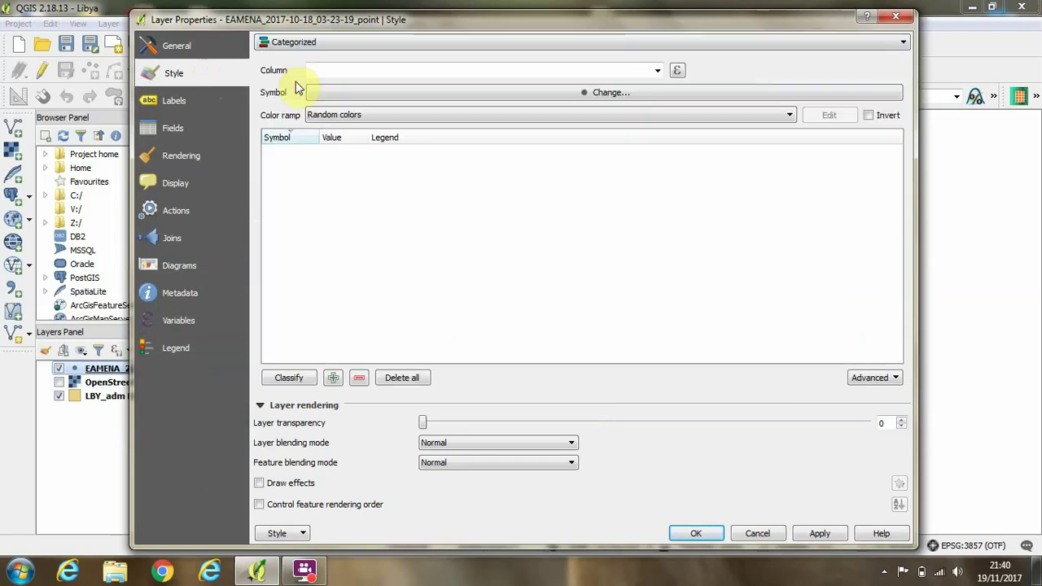
pyautogui.click(658, 71)
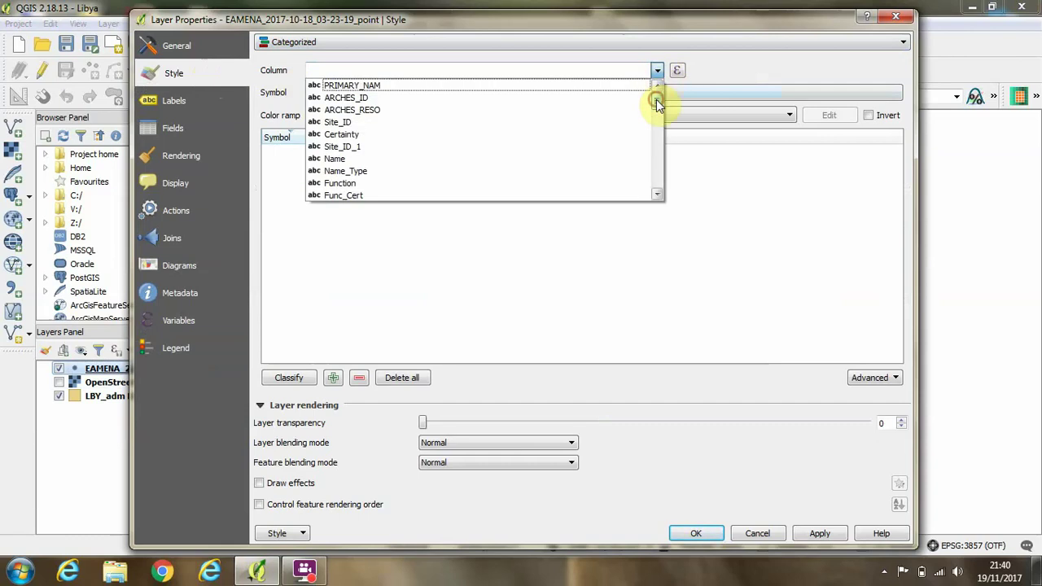
pyautogui.moveTo(657, 100); pyautogui.dragTo(658, 150)
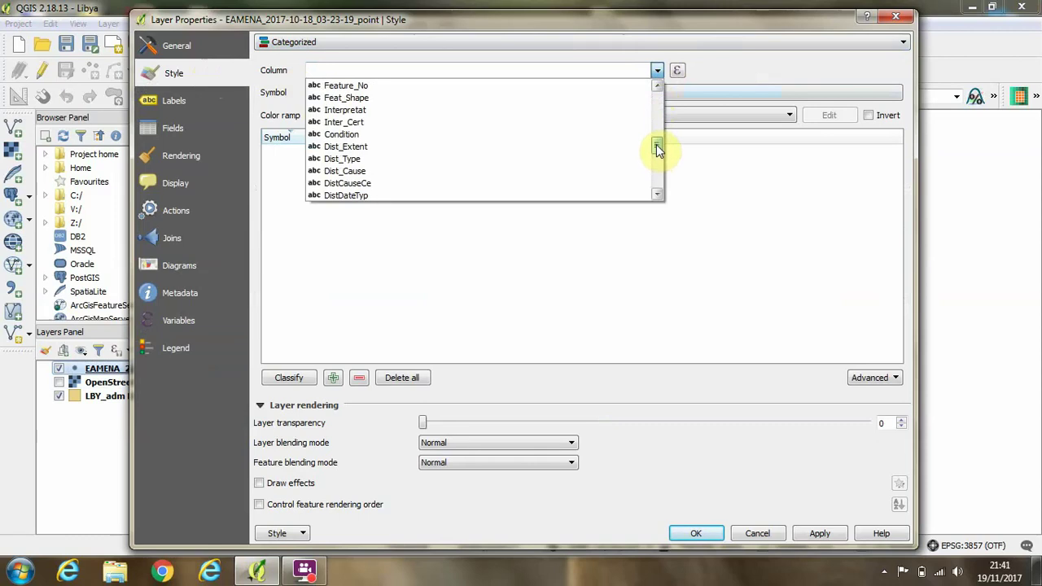
pyautogui.click(521, 134)
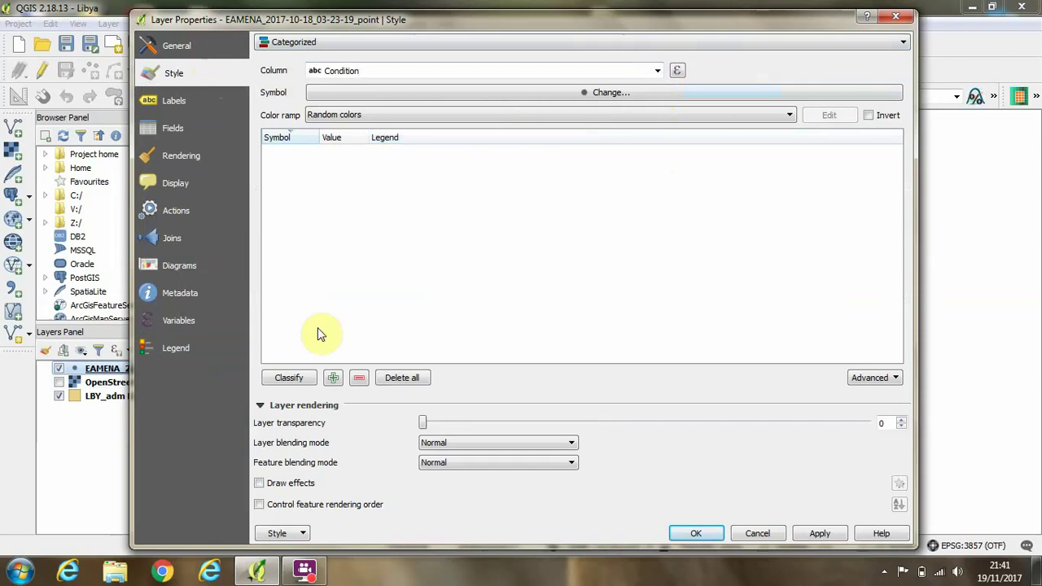
pyautogui.click(301, 380)
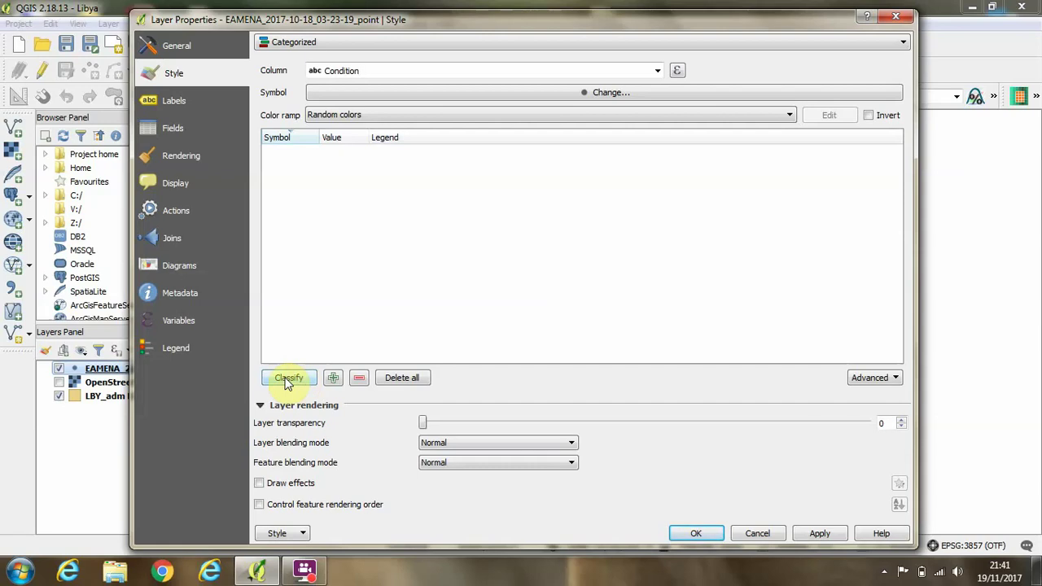
# Step: Classify, then order the classes Good, Fair, Poor, Very bad, Destroyed, Unknown
pyautogui.click(287, 381)
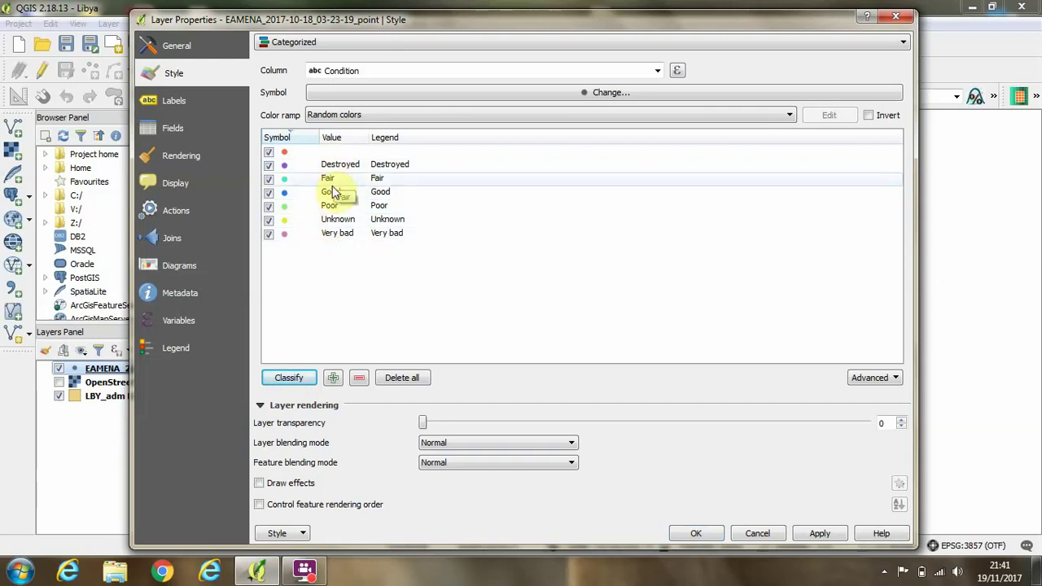
pyautogui.moveTo(334, 171); pyautogui.dragTo(333, 239)
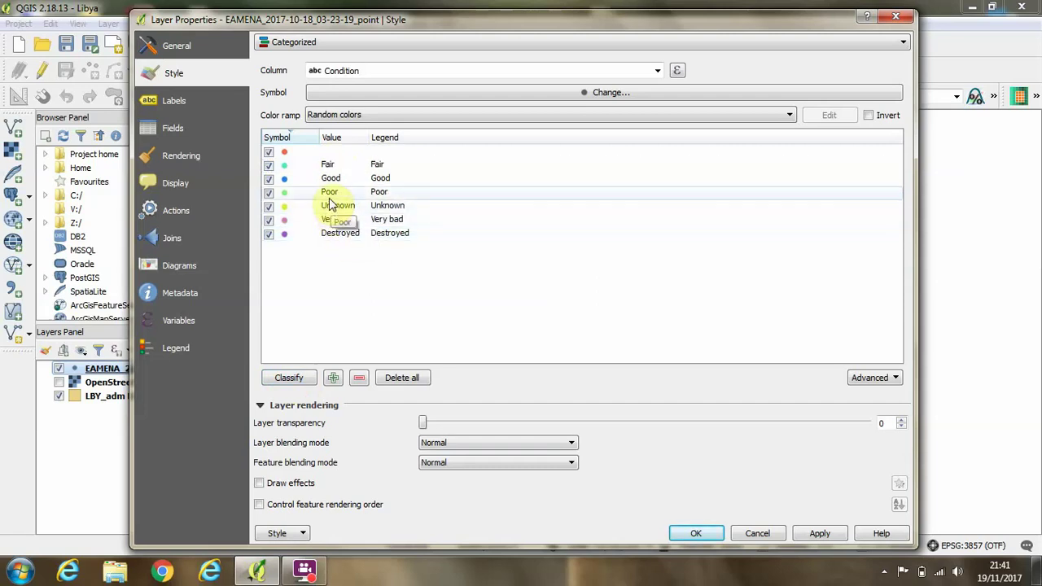
pyautogui.moveTo(331, 210); pyautogui.dragTo(330, 164)
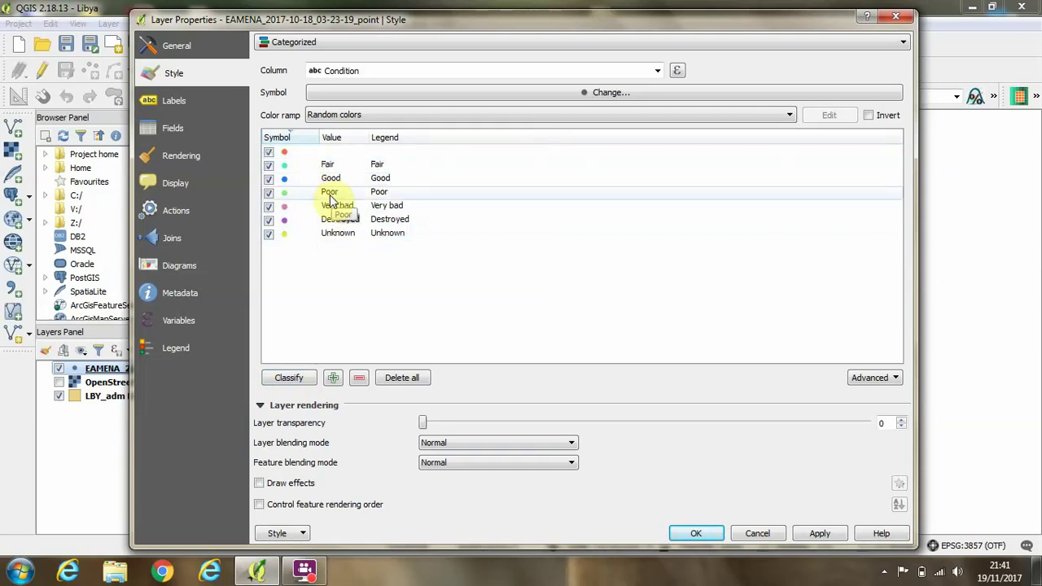
pyautogui.moveTo(328, 179); pyautogui.dragTo(331, 165)
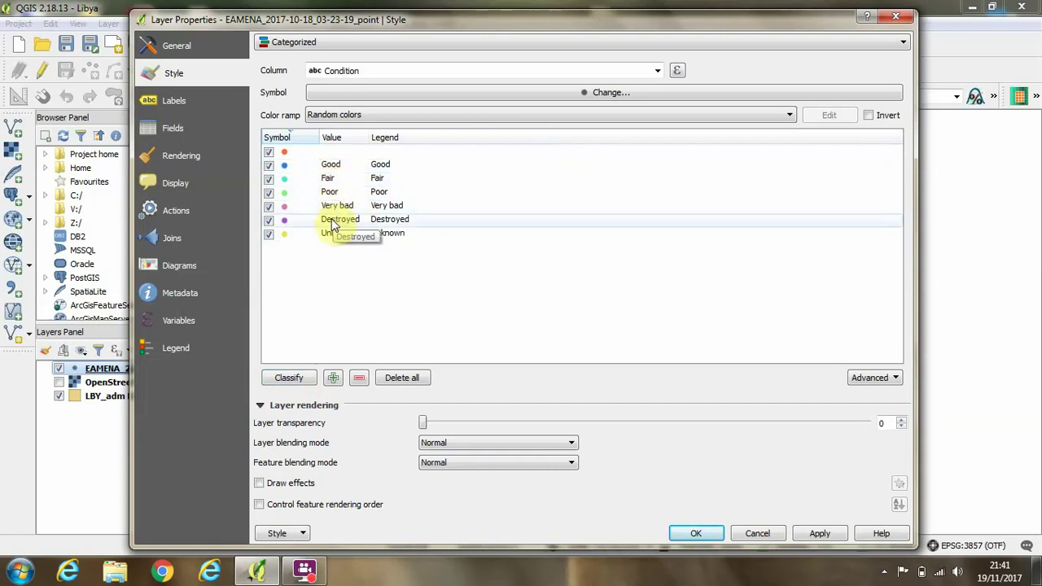
# Step: Colour the Condition classes with the inverted RdYlGn ramp, Good green to Unknown red
pyautogui.click(402, 115)
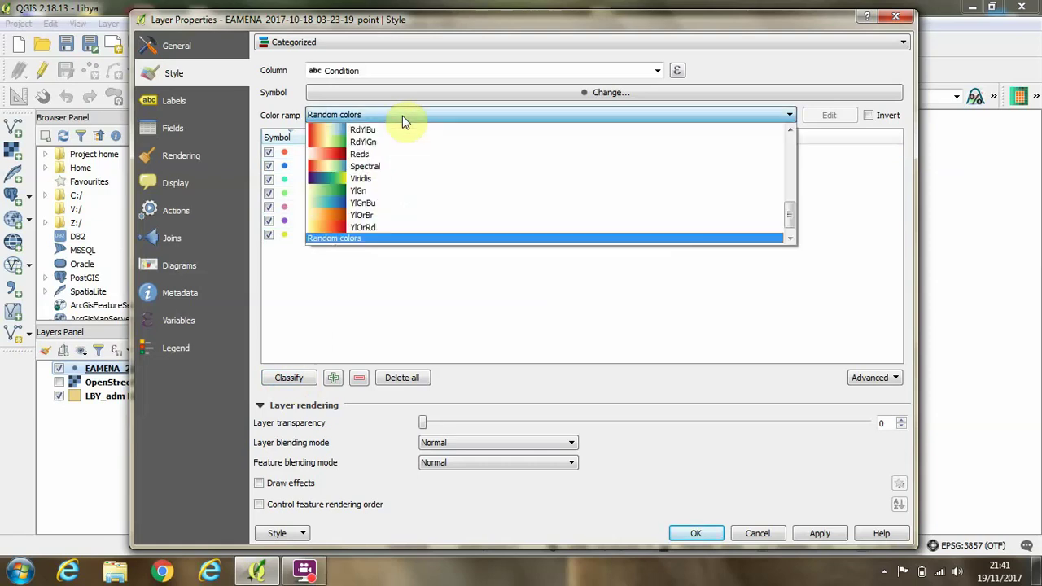
pyautogui.click(399, 142)
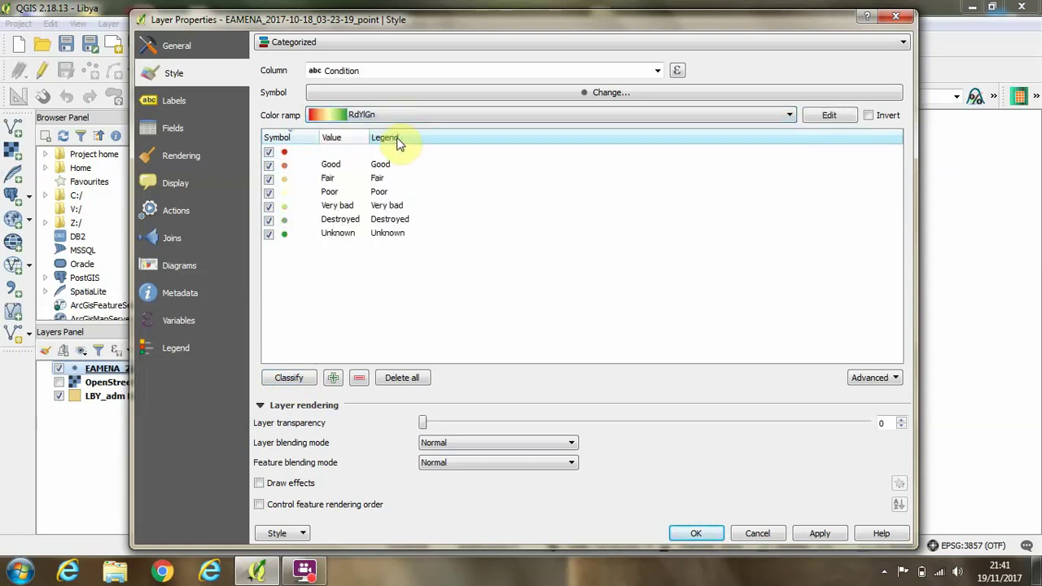
pyautogui.click(869, 116)
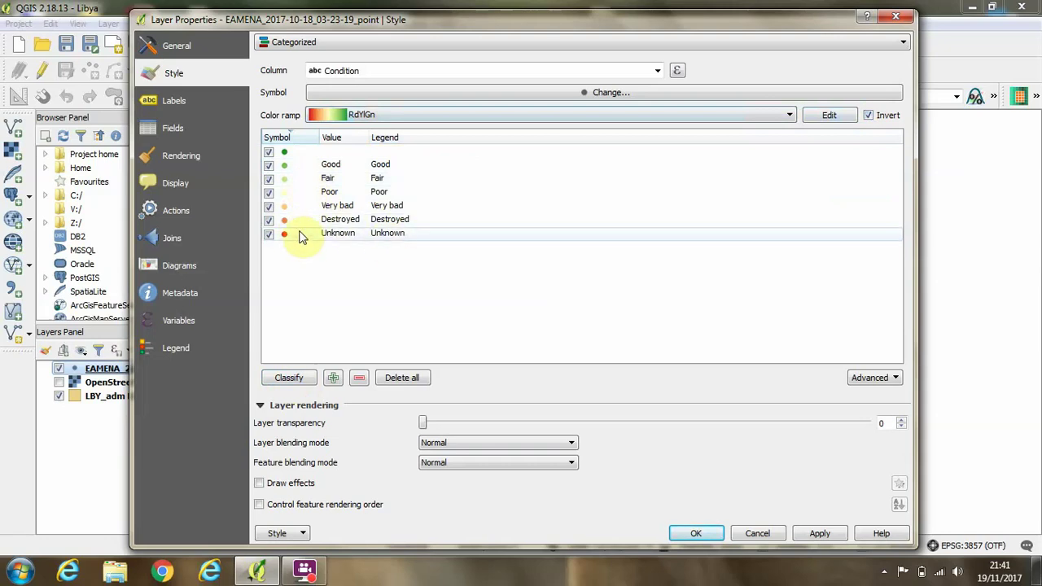
pyautogui.click(270, 235)
# Step: Recolour the Unknown class marker near-white and the blank-value class marker black
pyautogui.doubleClick(284, 236)
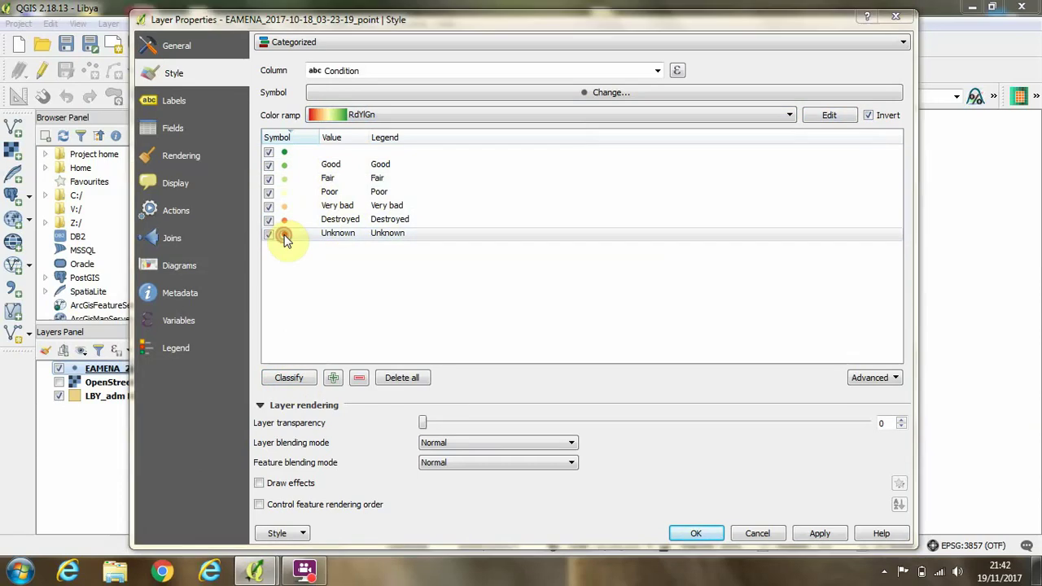
pyautogui.click(652, 296)
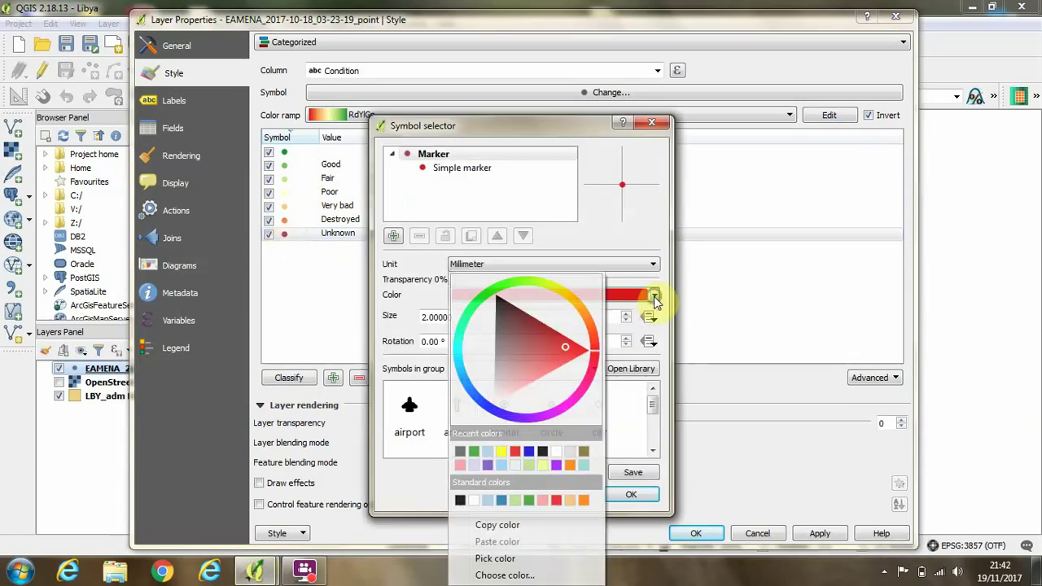
pyautogui.click(554, 453)
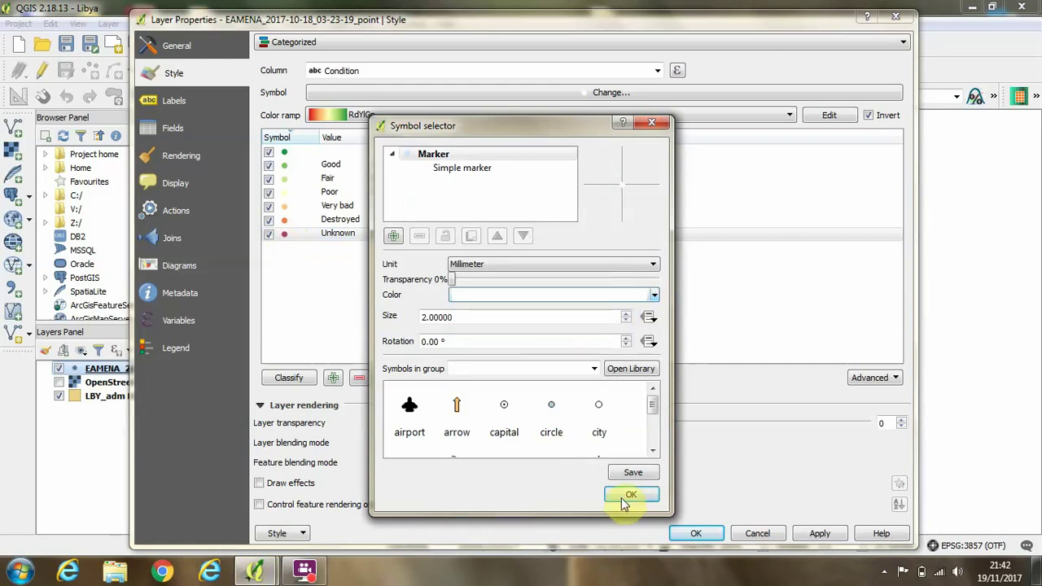
pyautogui.click(631, 494)
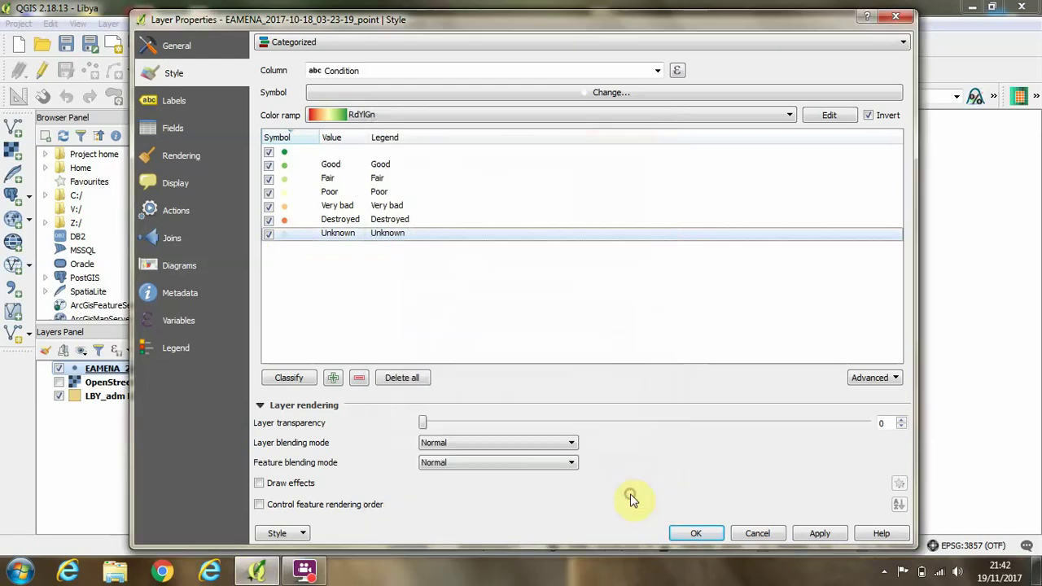
pyautogui.doubleClick(284, 154)
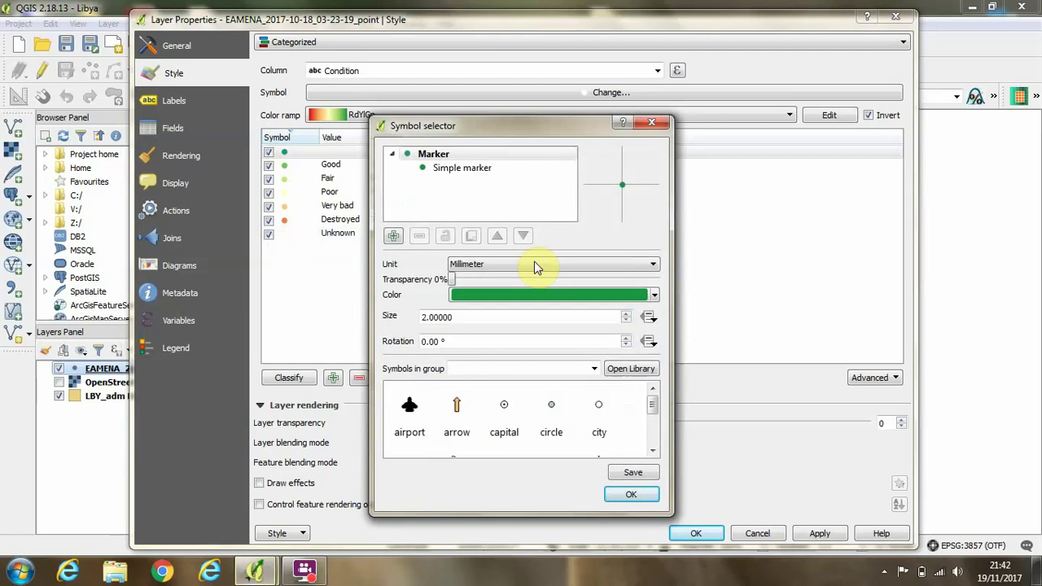
pyautogui.click(655, 296)
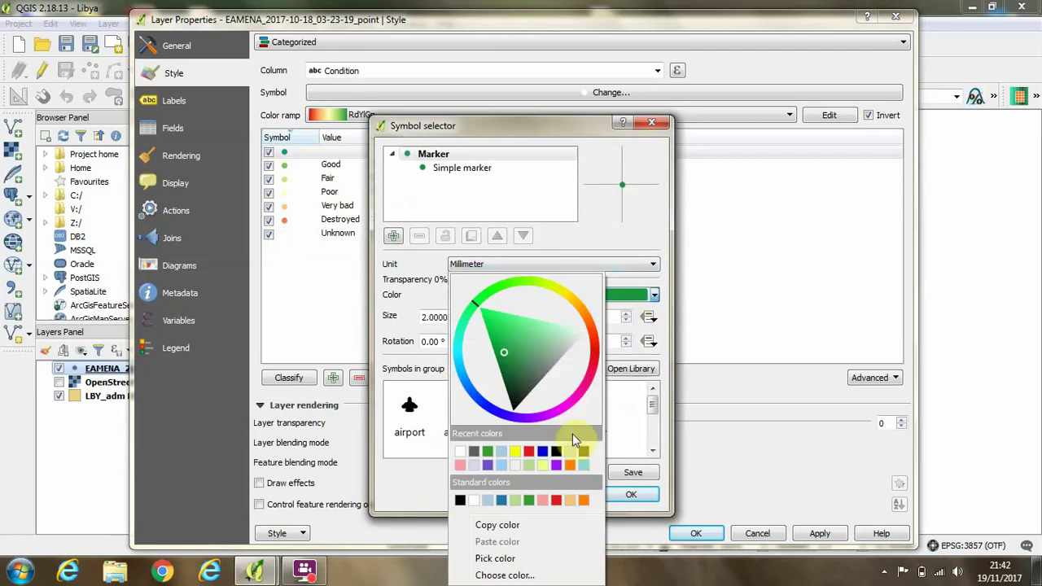
pyautogui.click(558, 452)
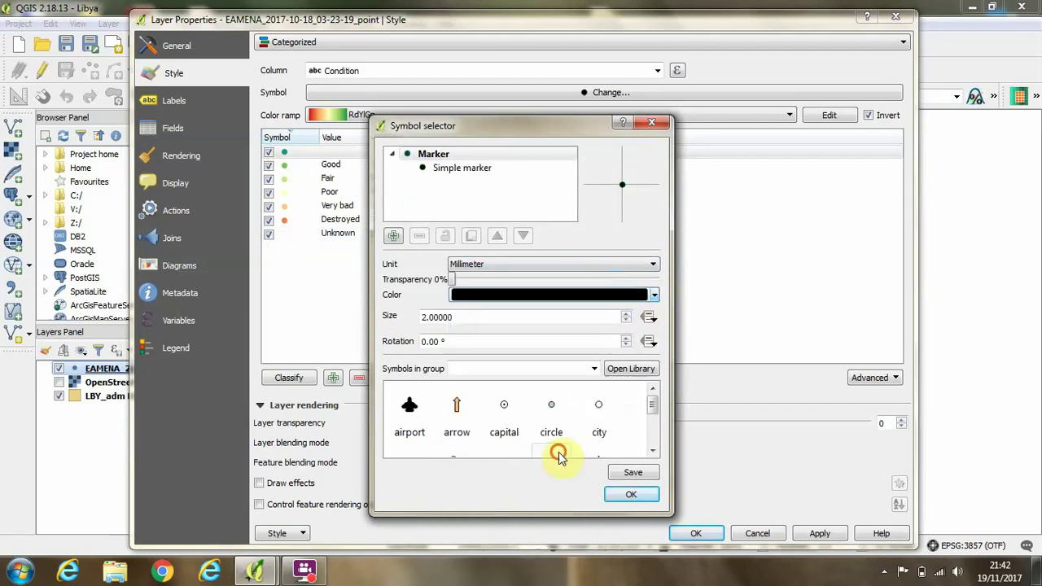
pyautogui.click(630, 496)
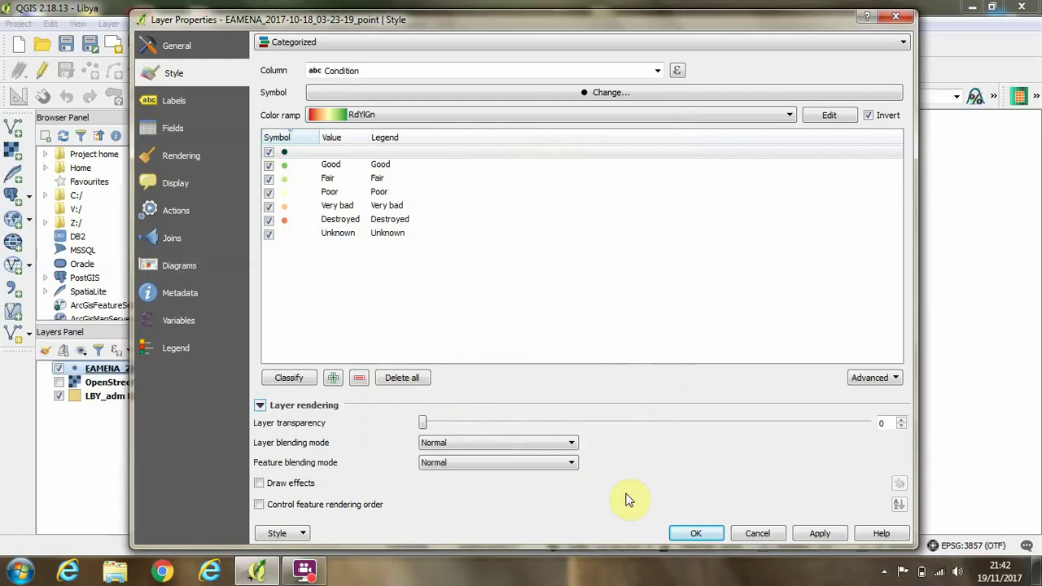
# Step: Apply the categorized style and close the Layer Properties dialog
pyautogui.click(696, 535)
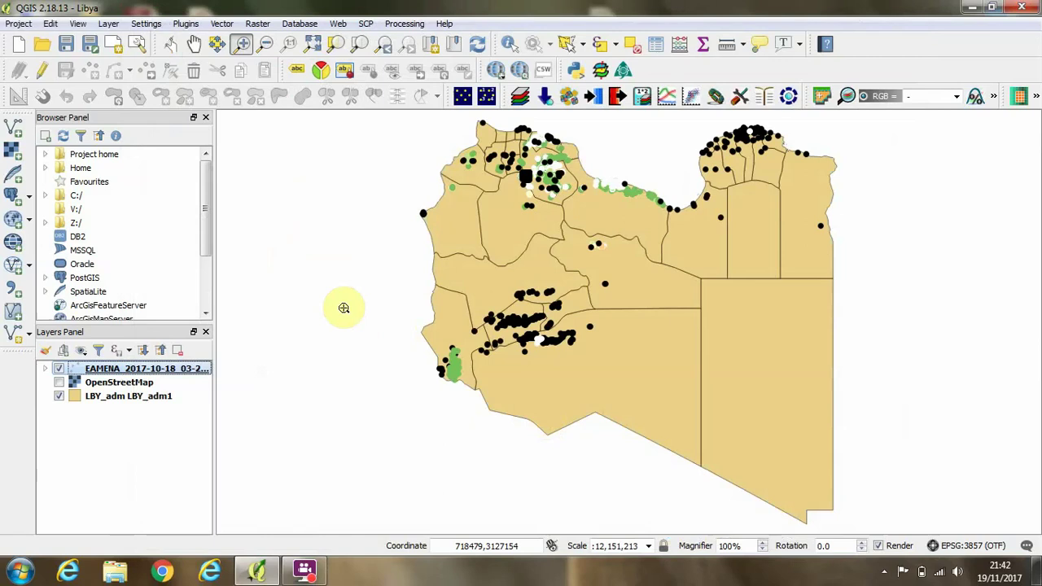
# Step: Create a new print composer titled 'Libya'
pyautogui.click(19, 23)
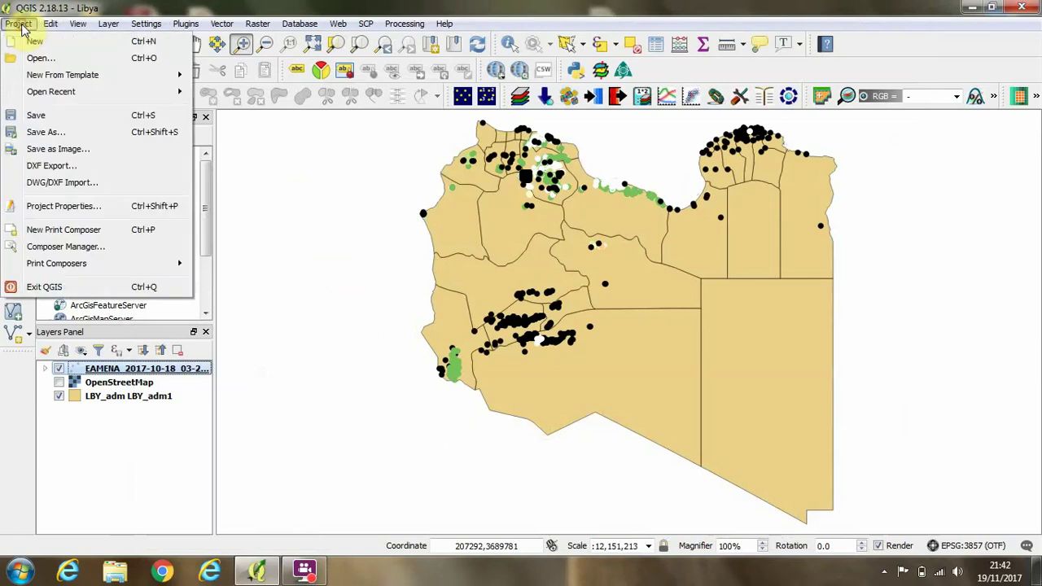
pyautogui.click(79, 236)
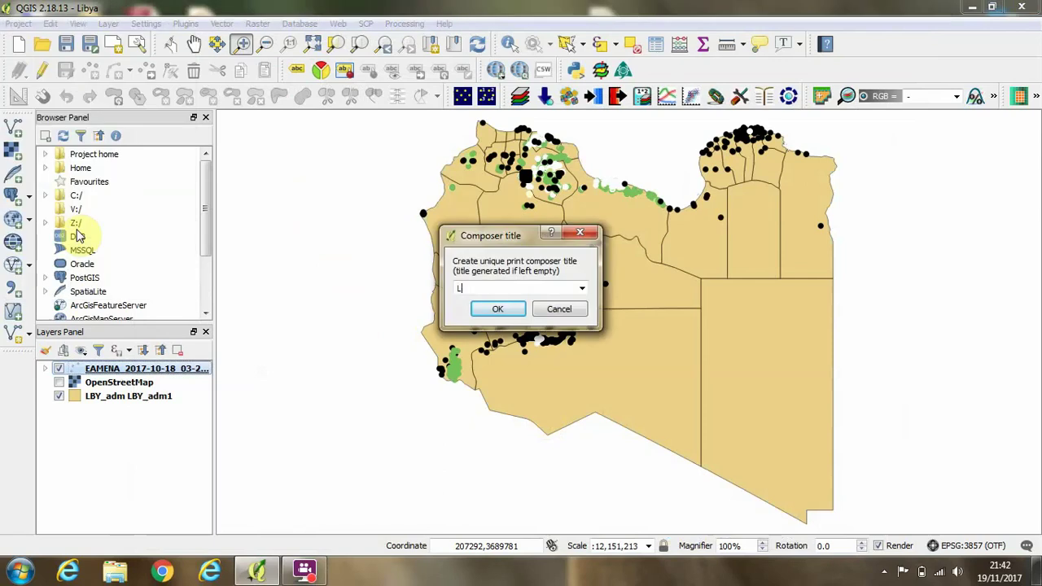
pyautogui.write('Libya')
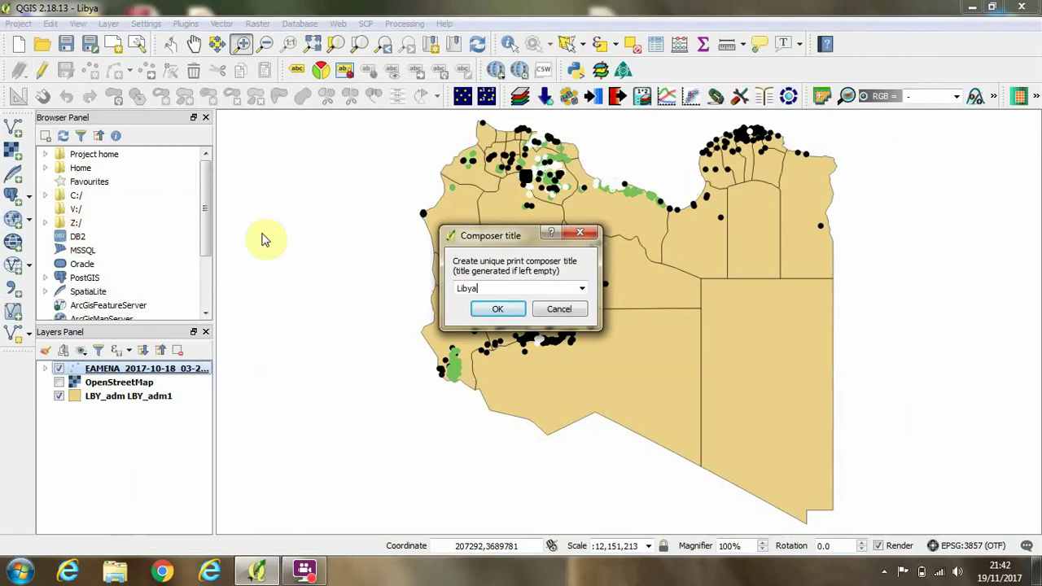
pyautogui.click(482, 309)
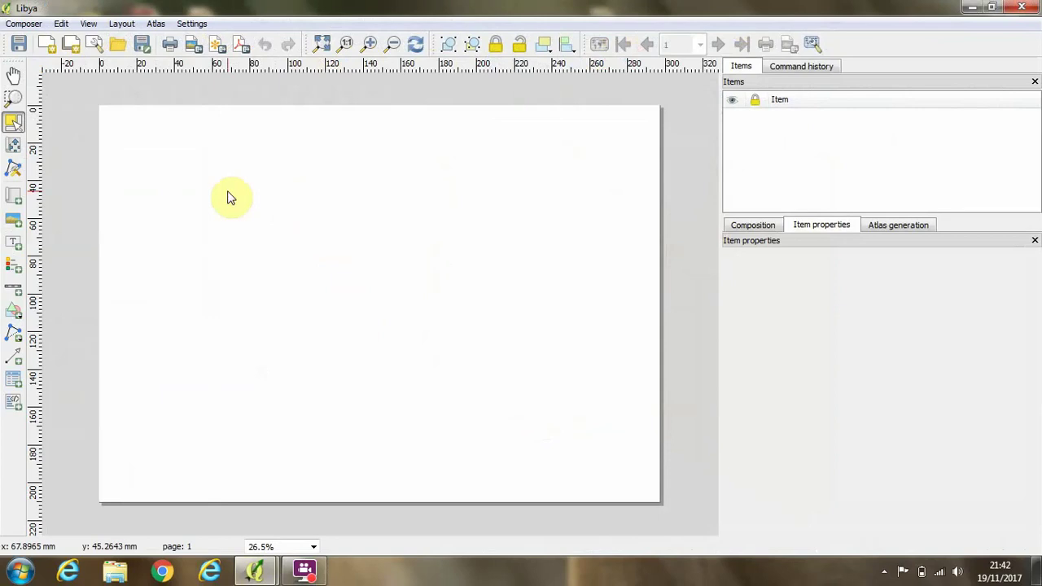
# Step: Draw a map frame from the page's top-left corner to near its lower right
pyautogui.click(13, 200)
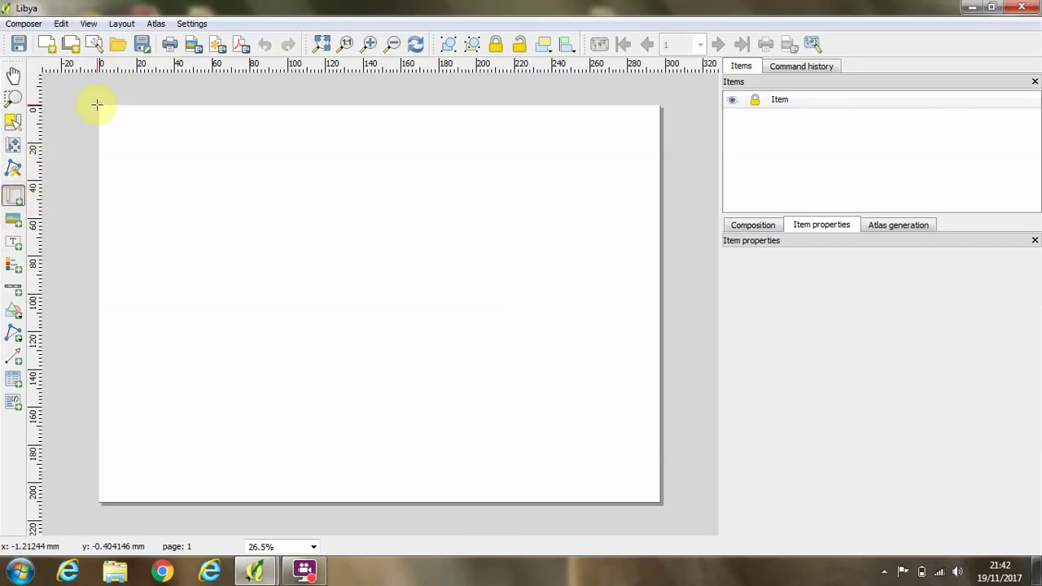
pyautogui.moveTo(99, 105); pyautogui.dragTo(658, 445)
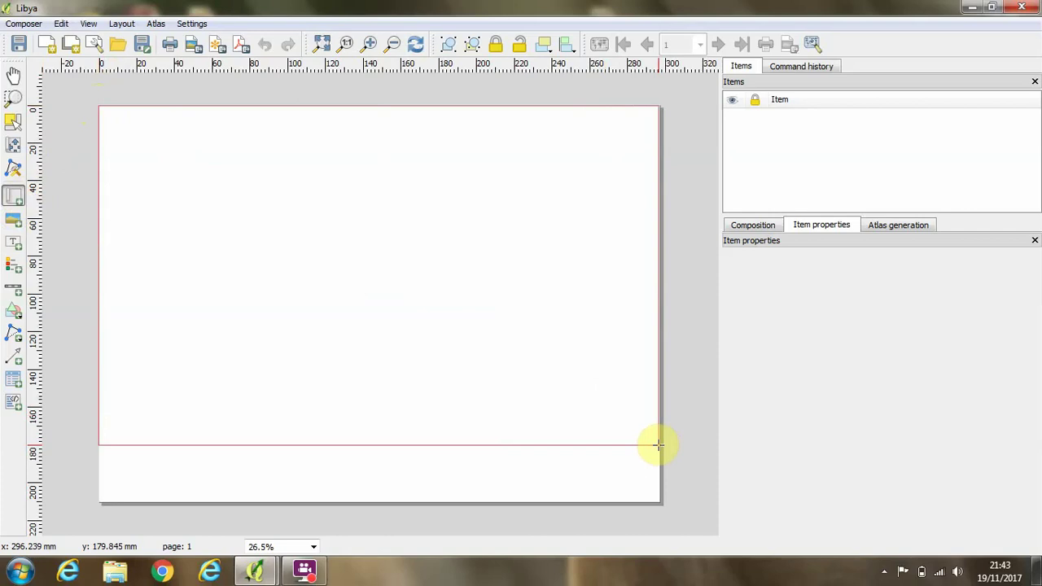
pyautogui.moveTo(658, 445); pyautogui.dragTo(658, 446)
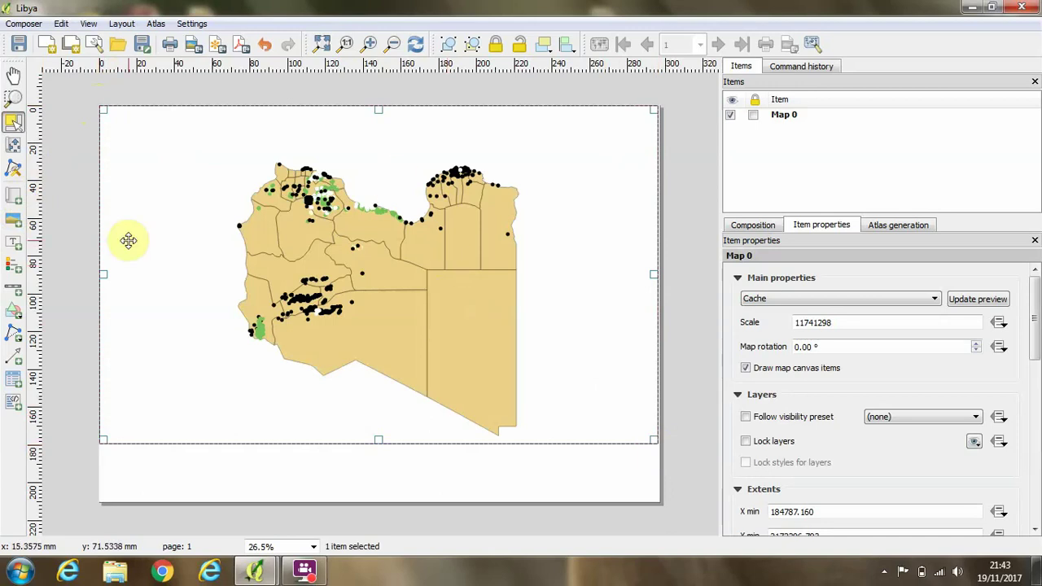
# Step: Shift the map content up-left in its frame and trim a digit from the scale
pyautogui.click(12, 147)
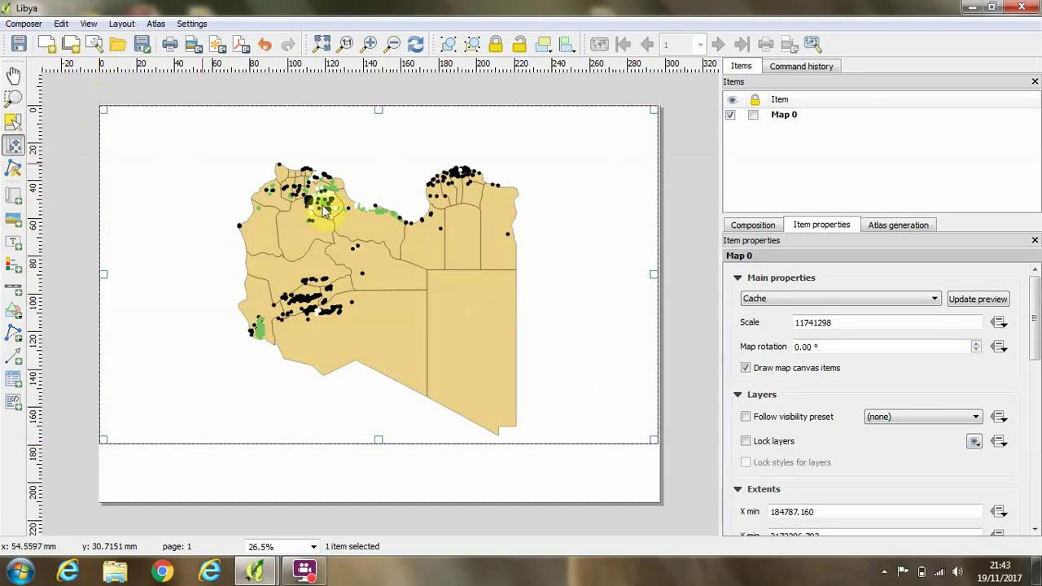
pyautogui.moveTo(380, 280)
pyautogui.mouseDown()
pyautogui.moveTo(347, 267)
pyautogui.moveTo(453, 256)
pyautogui.moveTo(384, 277)
pyautogui.mouseUp()
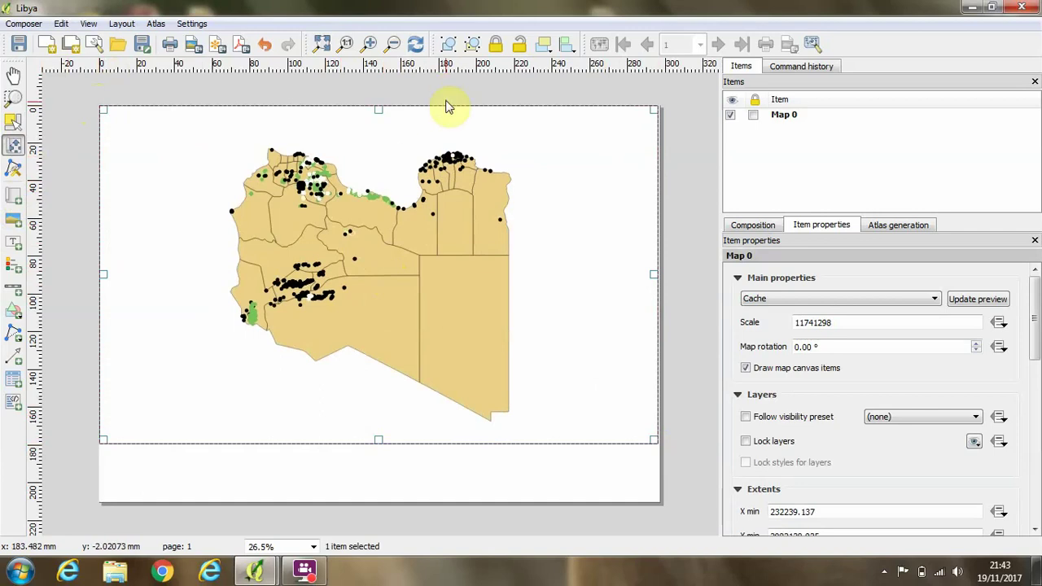
pyautogui.click(803, 322)
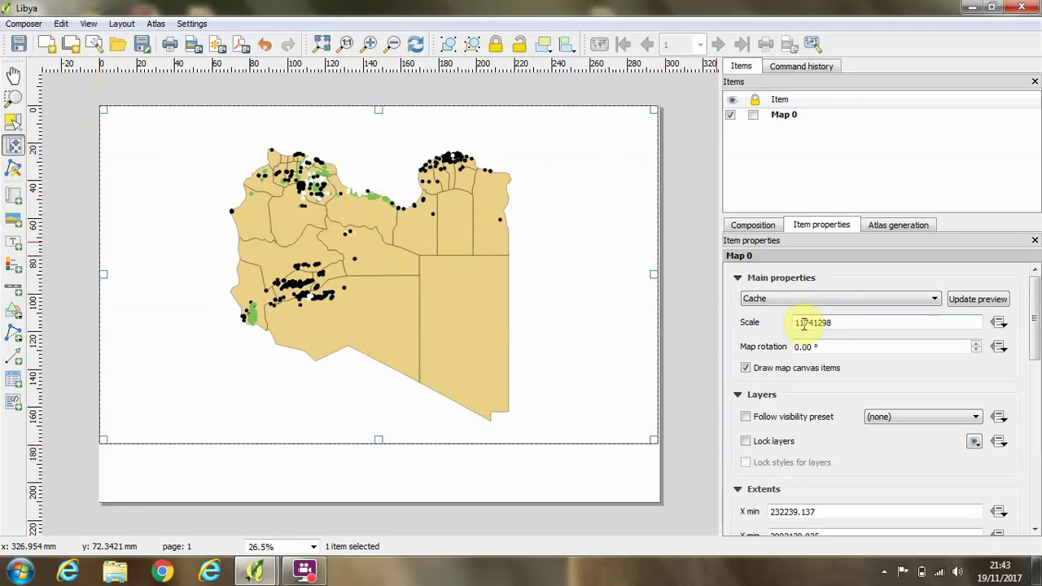
pyautogui.press('BackSpace')
pyautogui.press('Return')
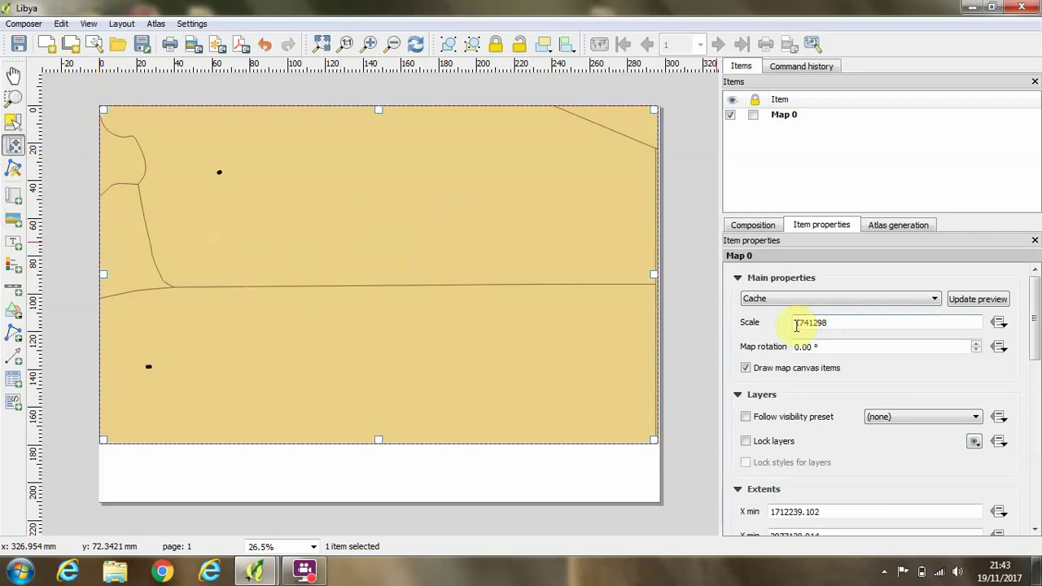
# Step: Edit the map scale to 11741298 so all of Libya fits the frame
pyautogui.click(796, 324)
pyautogui.write('11')
pyautogui.press('Return')
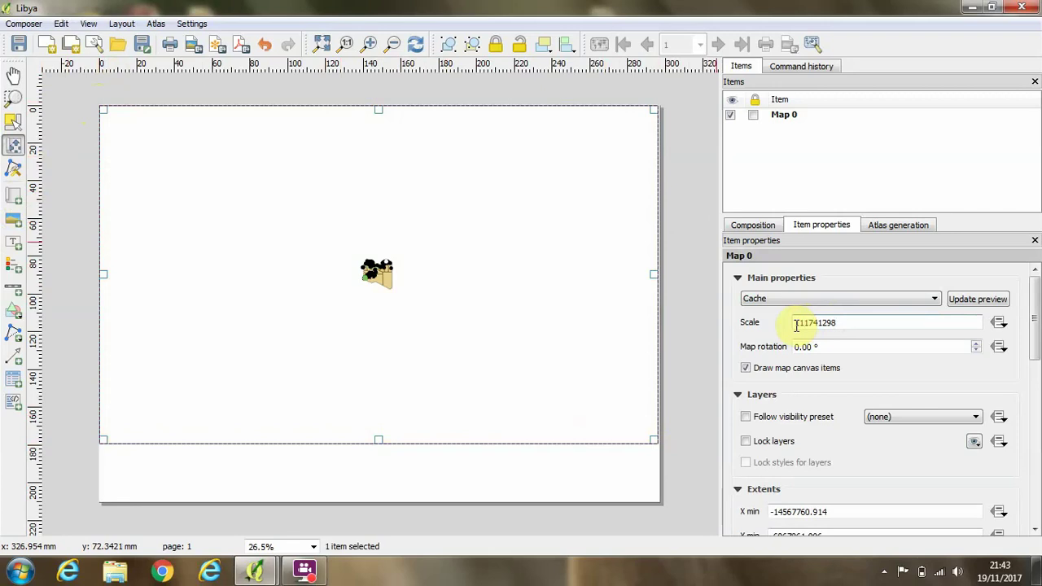
pyautogui.click(798, 324)
pyautogui.press('Delete')
pyautogui.press('Return')
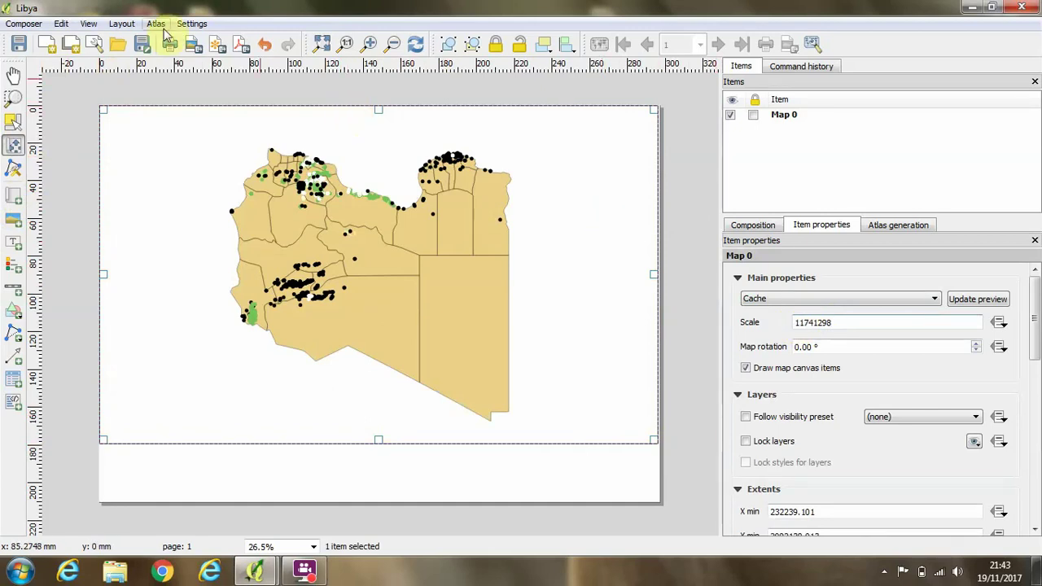
# Step: Add a scale bar below the map at the lower left and nudge it slightly up
pyautogui.click(114, 26)
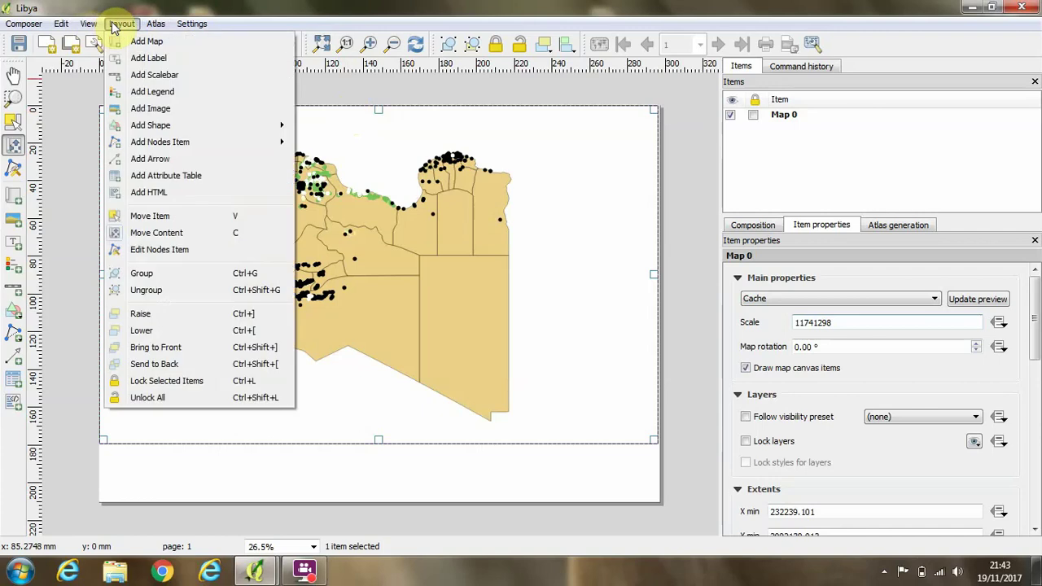
pyautogui.click(157, 75)
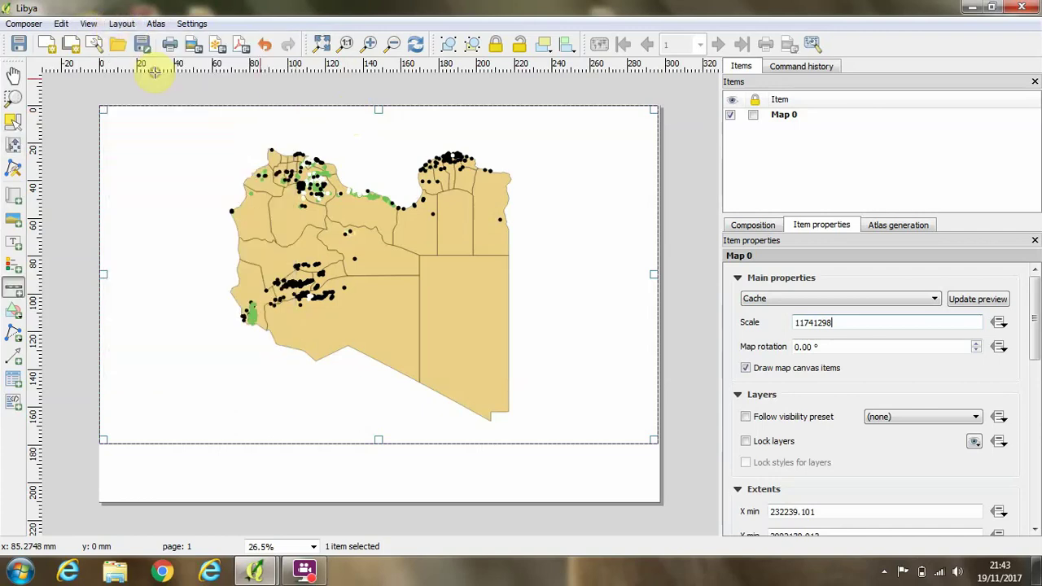
pyautogui.click(120, 467)
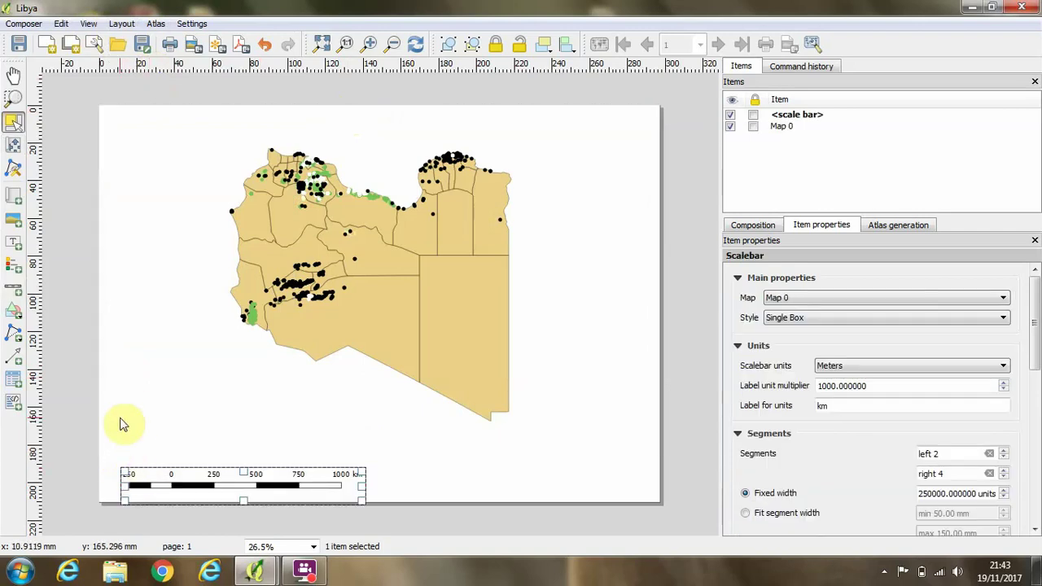
pyautogui.click(16, 124)
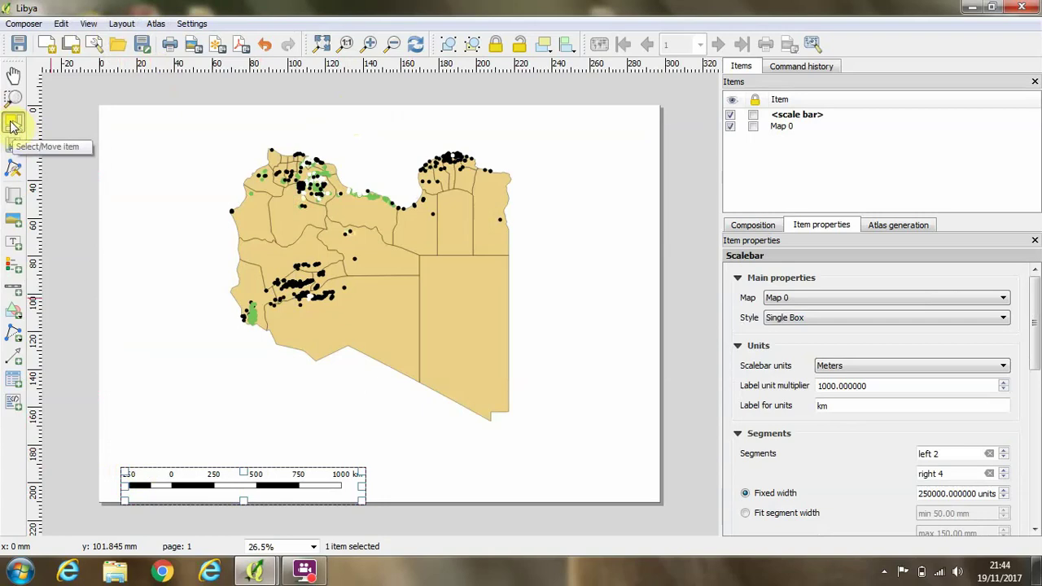
pyautogui.click(13, 123)
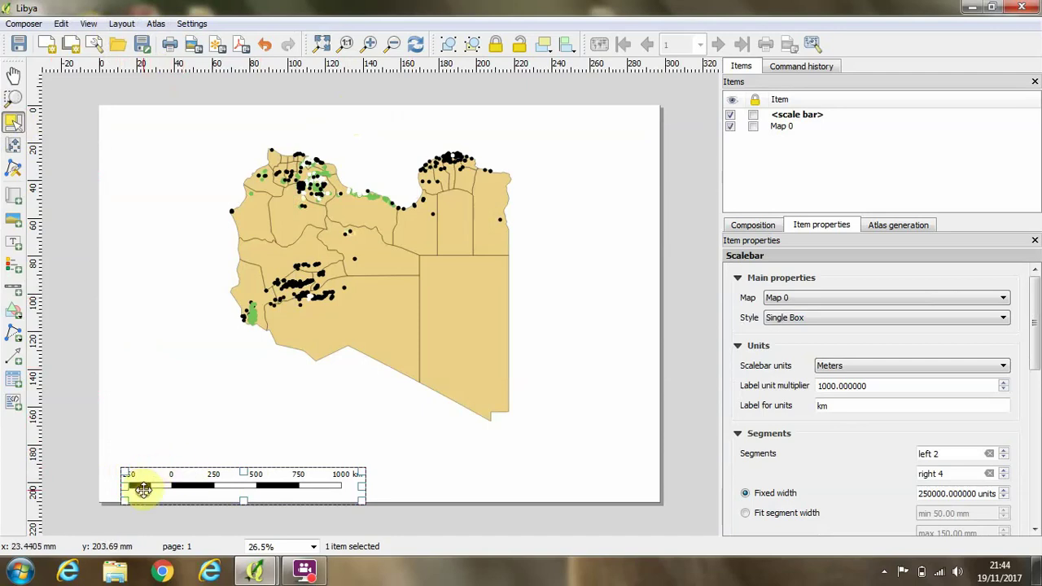
pyautogui.moveTo(143, 488); pyautogui.dragTo(146, 465)
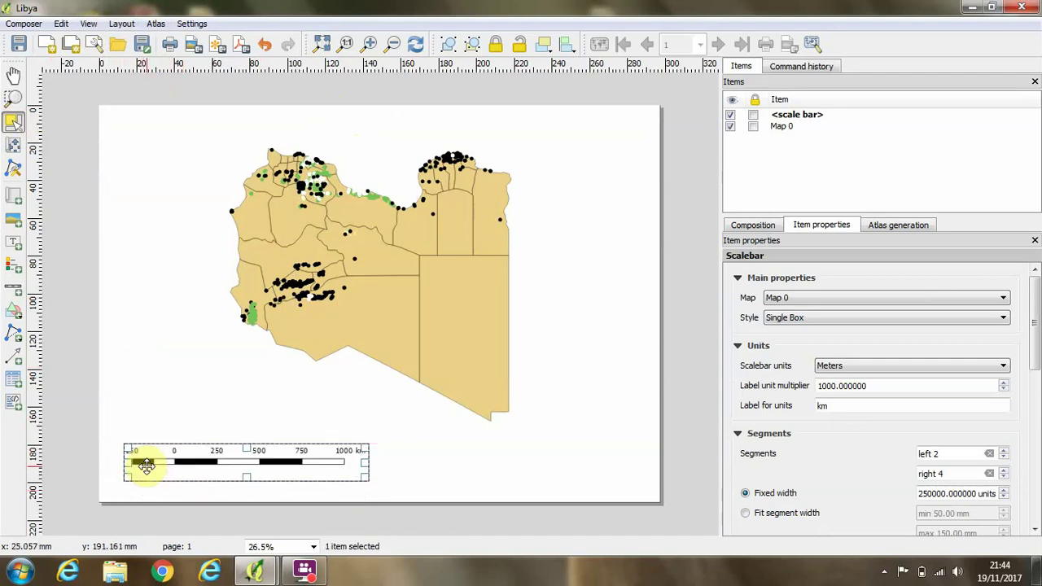
pyautogui.click(434, 453)
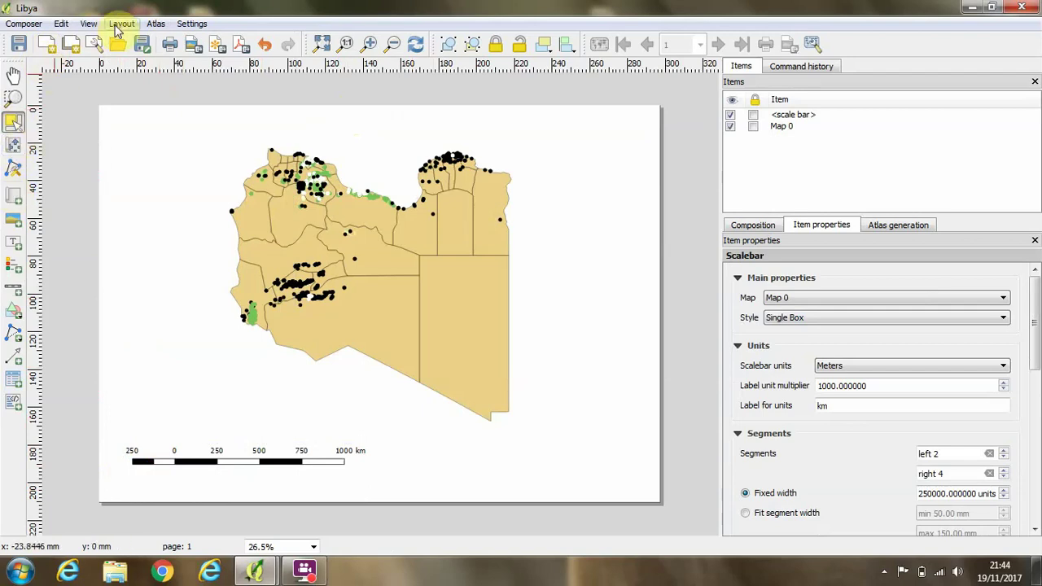
# Step: Place a legend at the page's top-left corner and shift the map content right and down to clear it
pyautogui.click(121, 25)
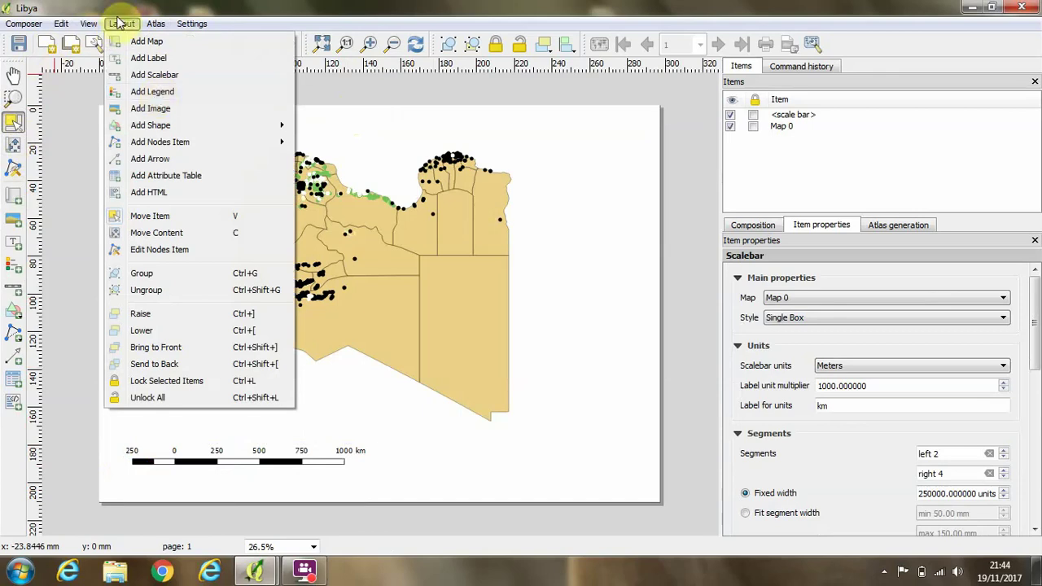
pyautogui.click(172, 92)
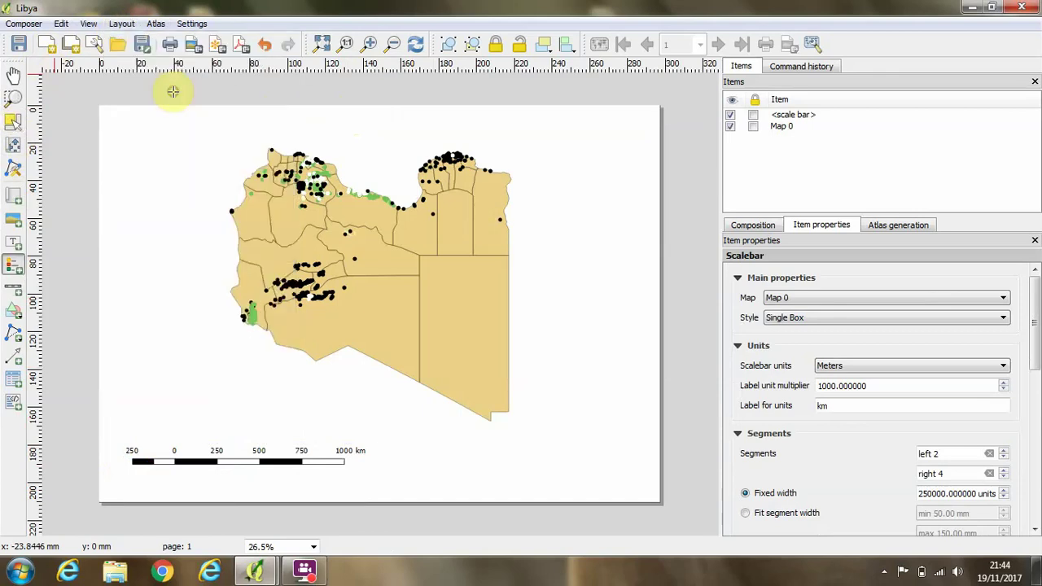
pyautogui.click(100, 109)
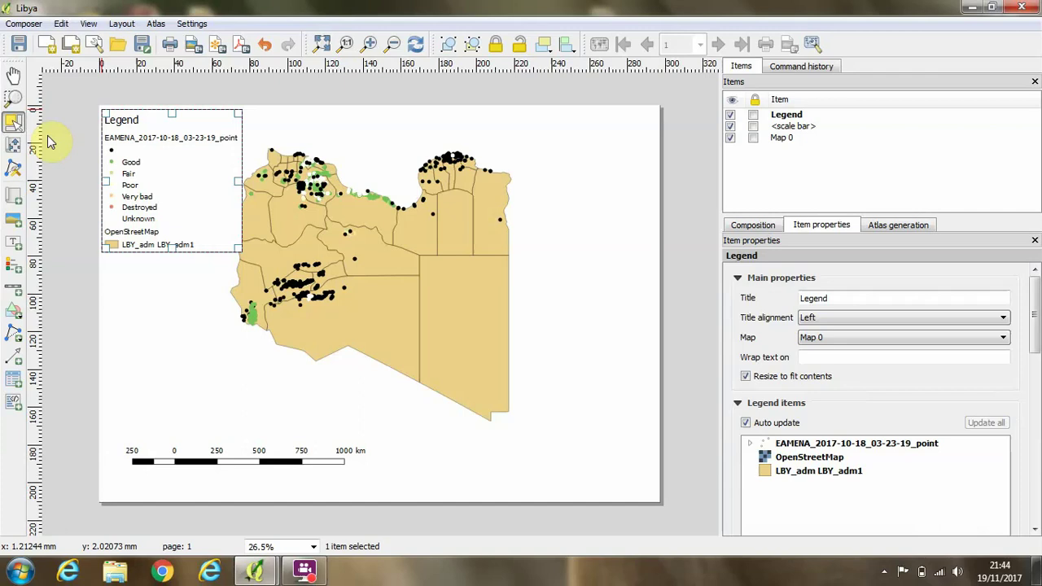
pyautogui.click(13, 144)
pyautogui.moveTo(301, 243); pyautogui.dragTo(336, 260)
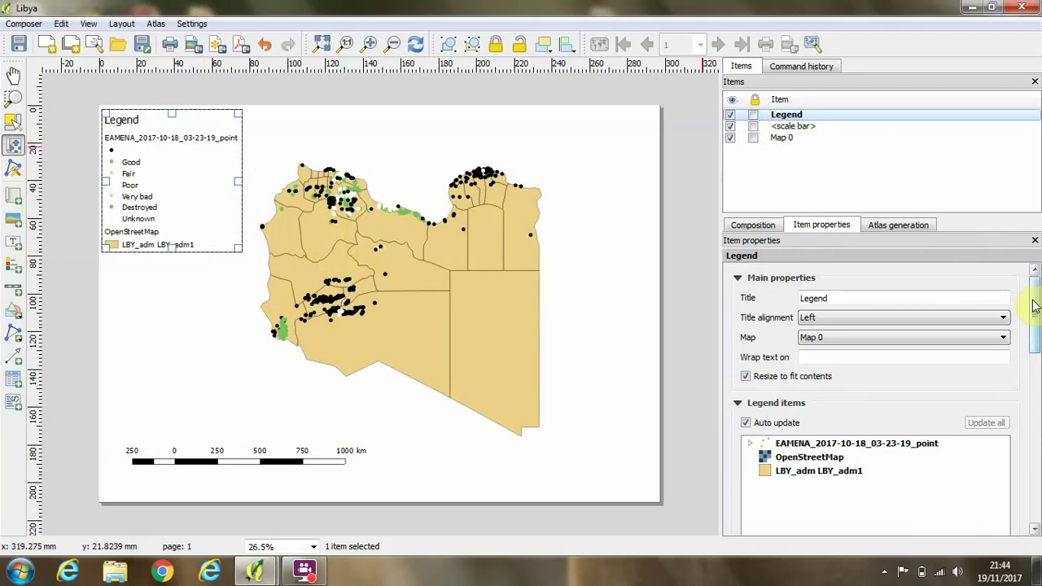
# Step: Turn off automatic updating of the legend items
pyautogui.moveTo(1031, 299); pyautogui.dragTo(1031, 333)
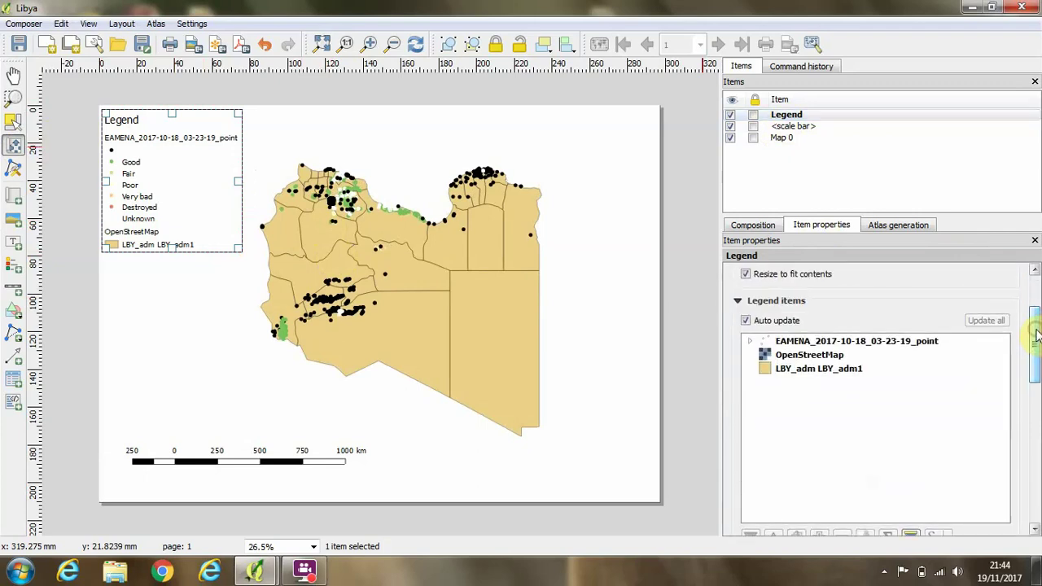
pyautogui.click(747, 321)
pyautogui.moveTo(1032, 343); pyautogui.dragTo(1036, 352)
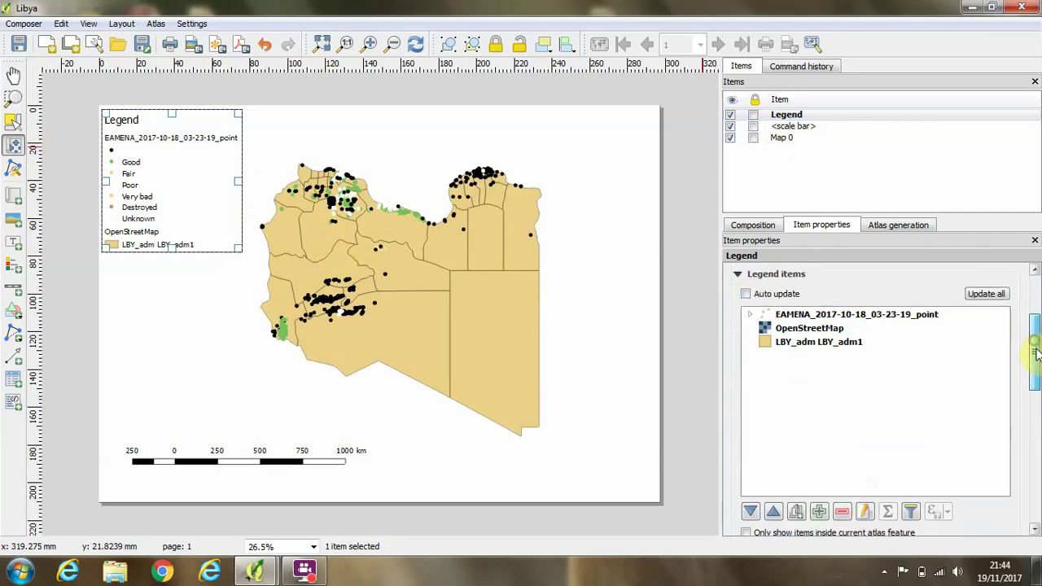
# Step: Remove the OpenStreetMap, LBY_adm and unlabeled black-dot entries from the legend
pyautogui.click(851, 332)
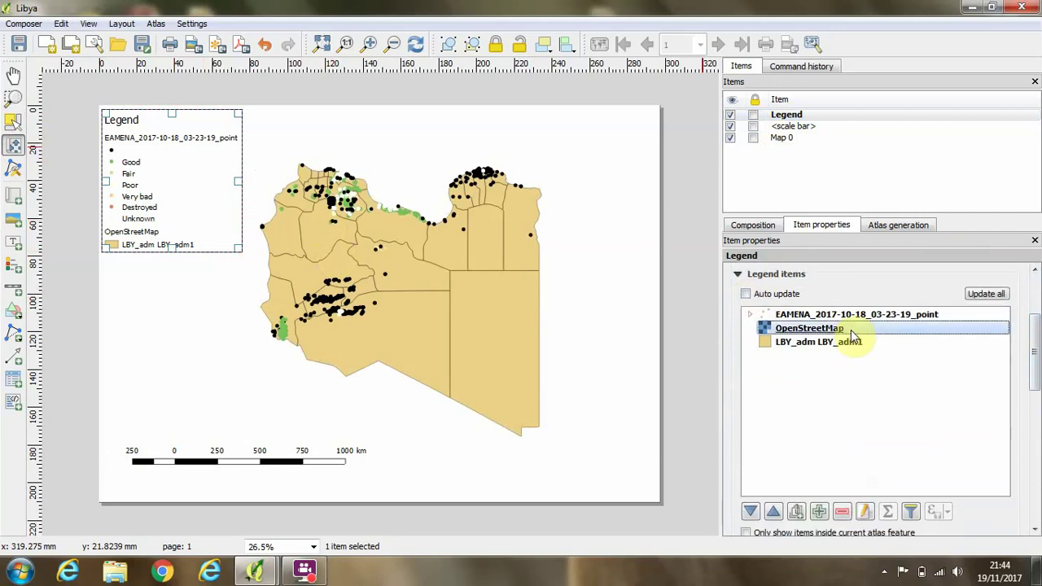
pyautogui.click(844, 509)
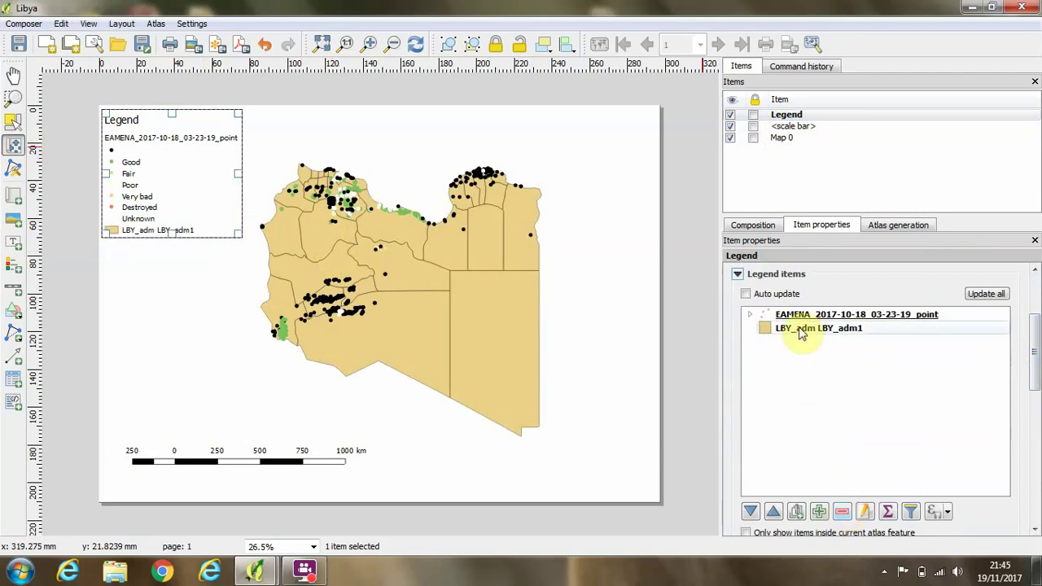
pyautogui.click(801, 329)
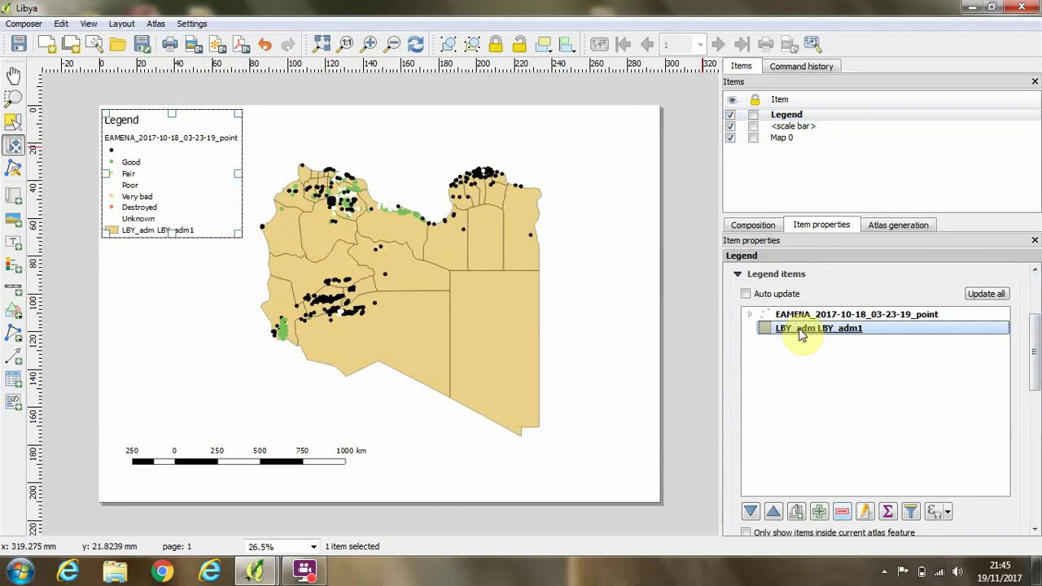
pyautogui.click(841, 513)
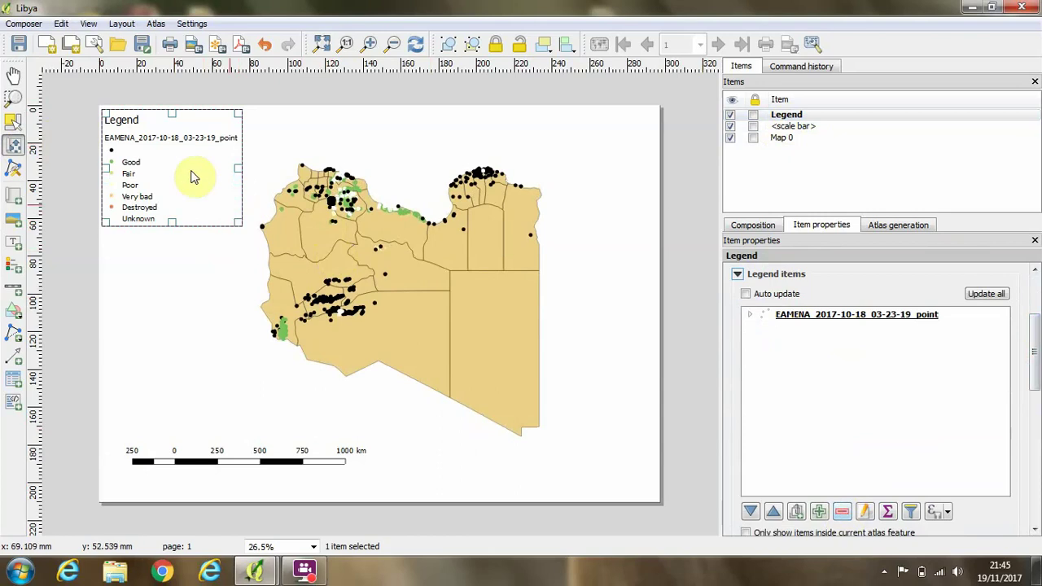
pyautogui.click(749, 314)
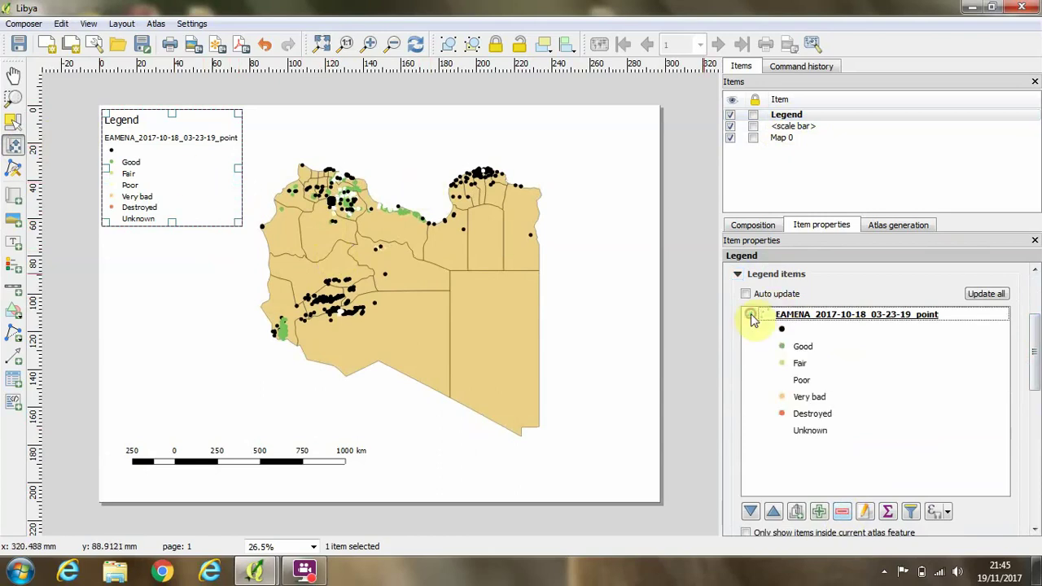
pyautogui.click(803, 329)
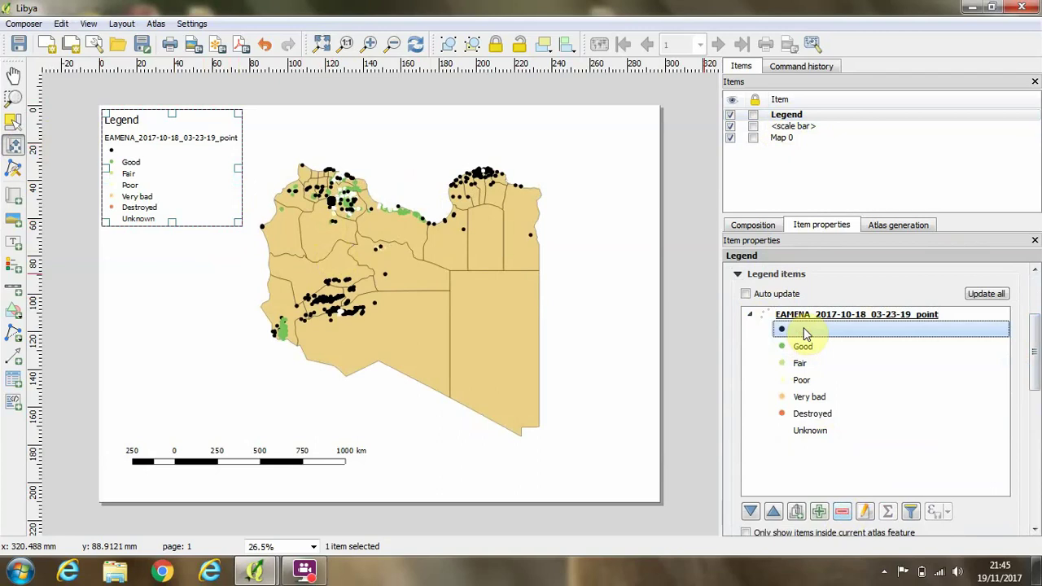
pyautogui.click(843, 512)
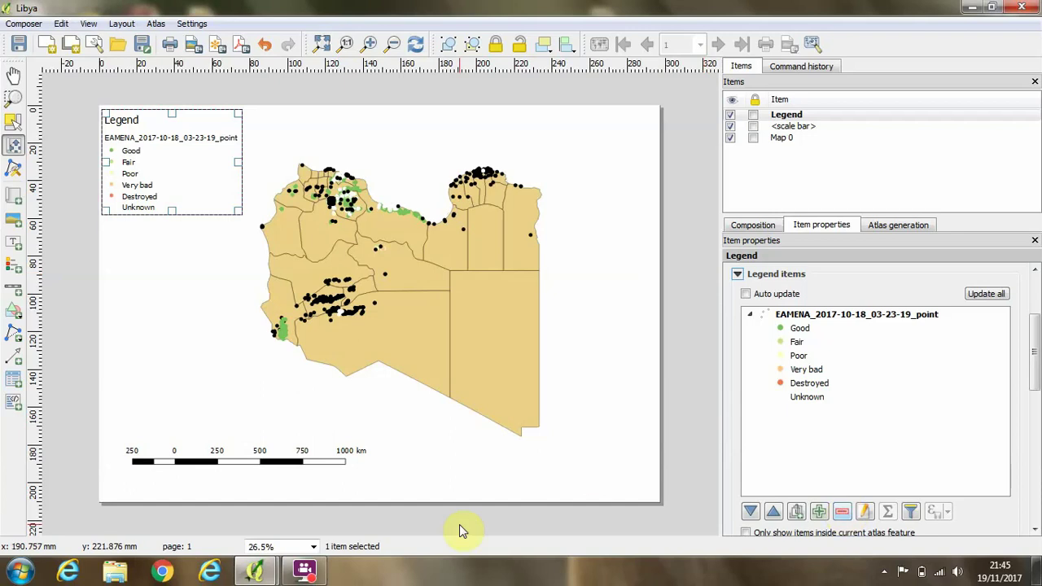
# Step: In the main window, uncheck EAMENA's empty-value style category, apply it, and return to the Libya layout
pyautogui.moveTo(255, 574)
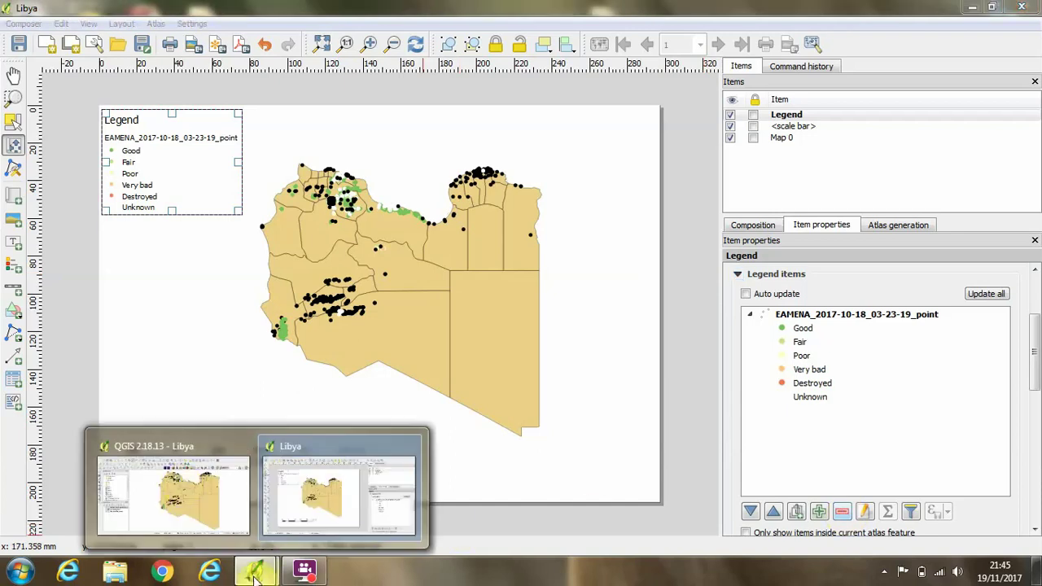
pyautogui.click(171, 480)
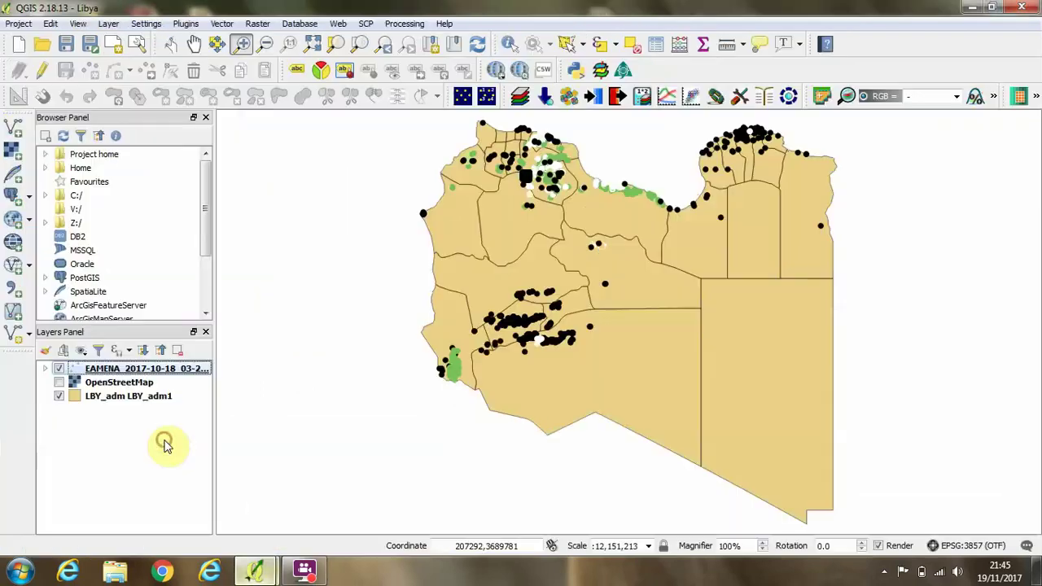
pyautogui.rightClick(136, 373)
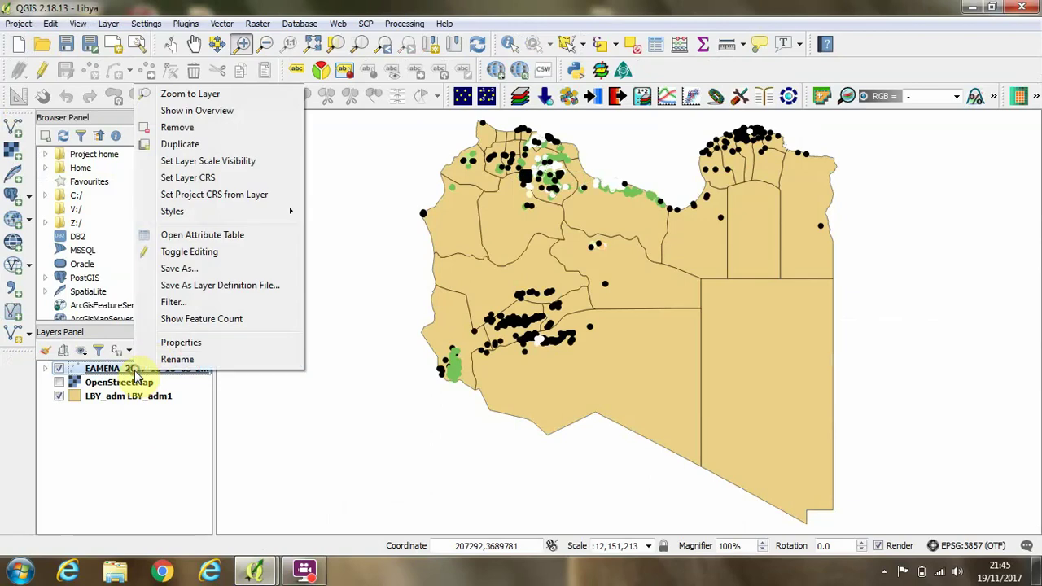
pyautogui.click(171, 352)
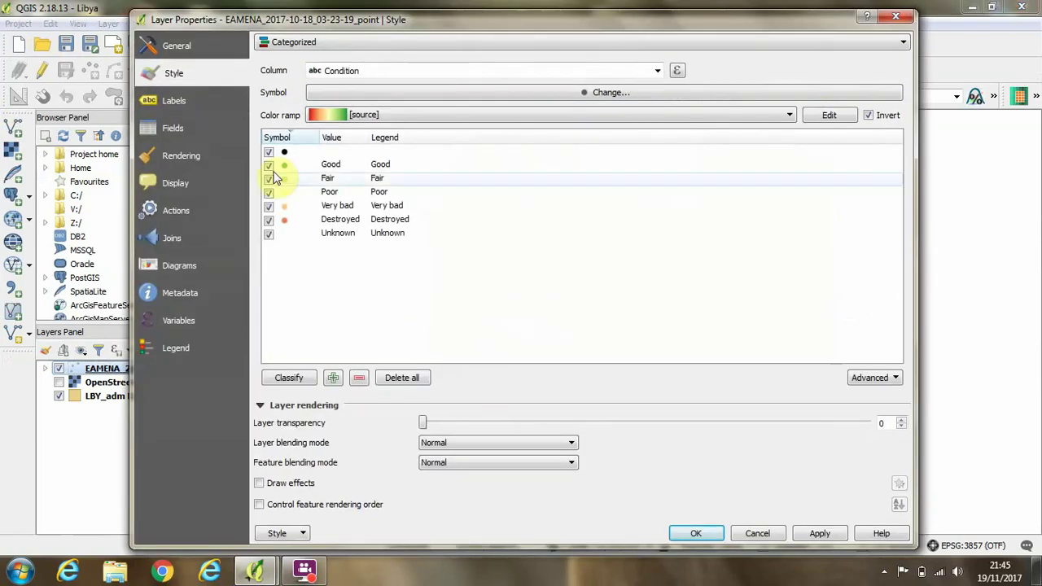
pyautogui.click(269, 153)
pyautogui.click(269, 153)
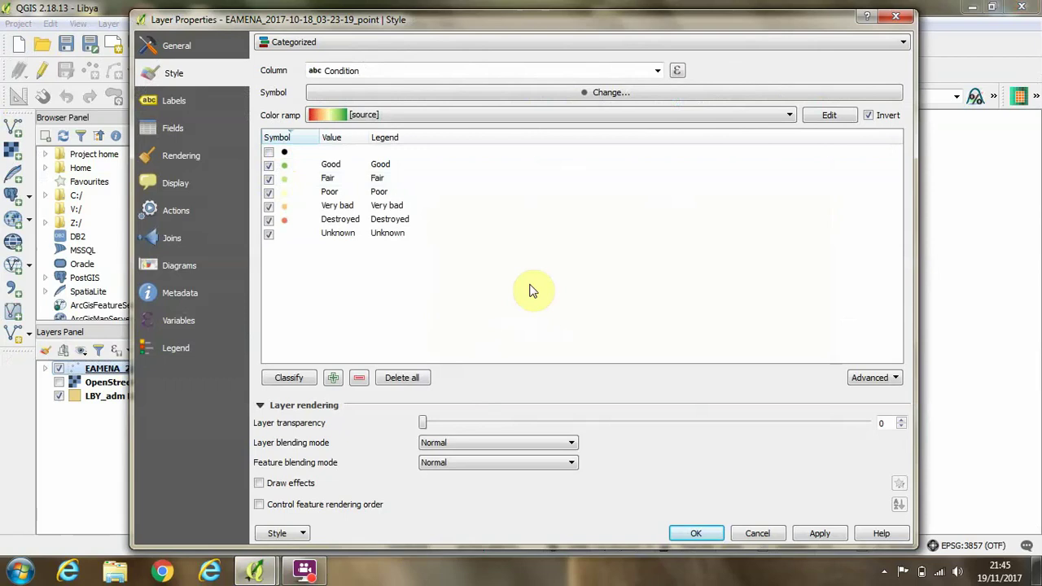
pyautogui.click(822, 533)
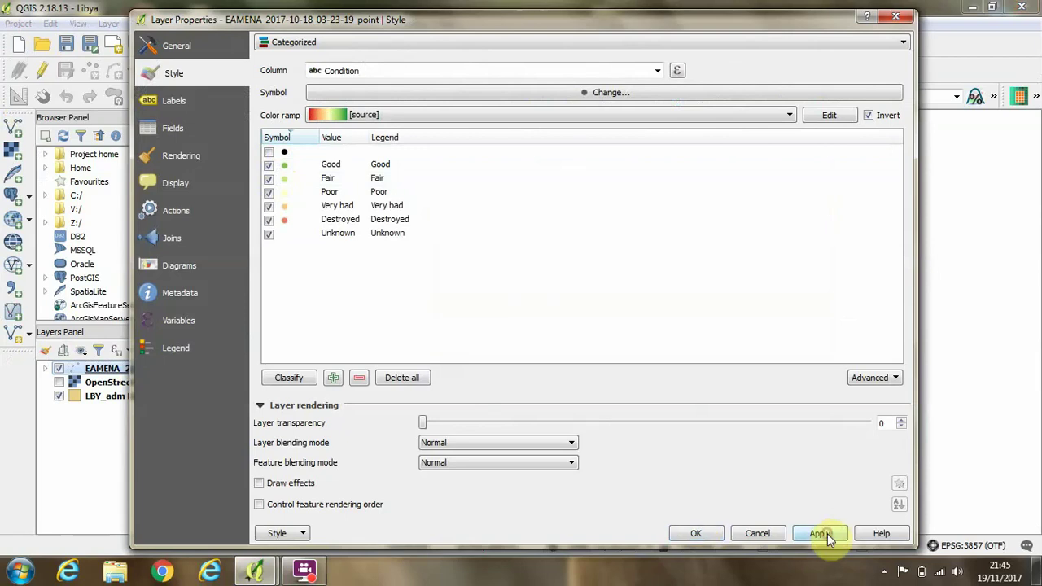
pyautogui.click(694, 538)
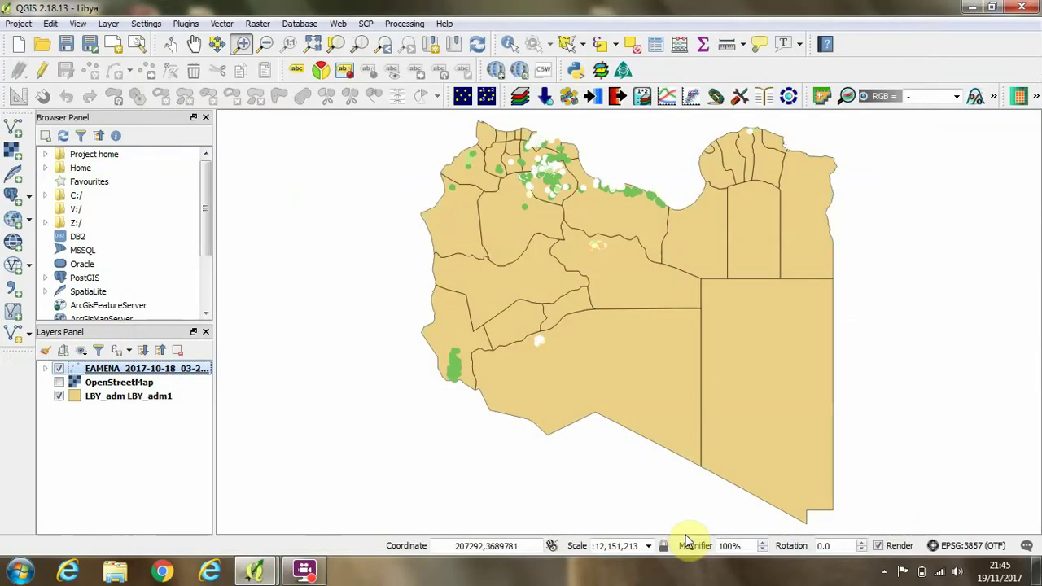
pyautogui.click(255, 570)
pyautogui.click(314, 454)
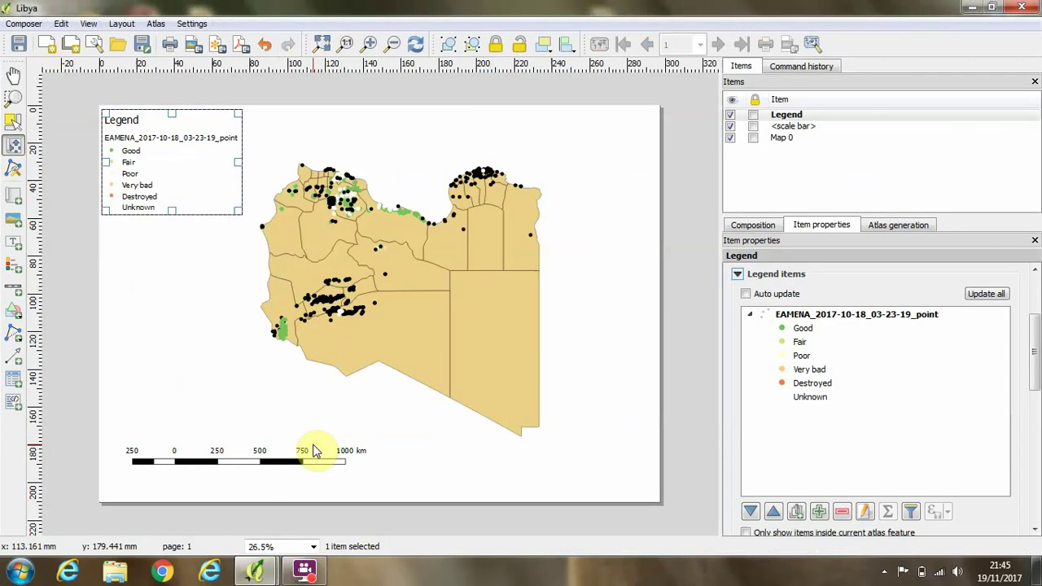
# Step: Refresh the layout view and delete the legend's title text
pyautogui.click(415, 44)
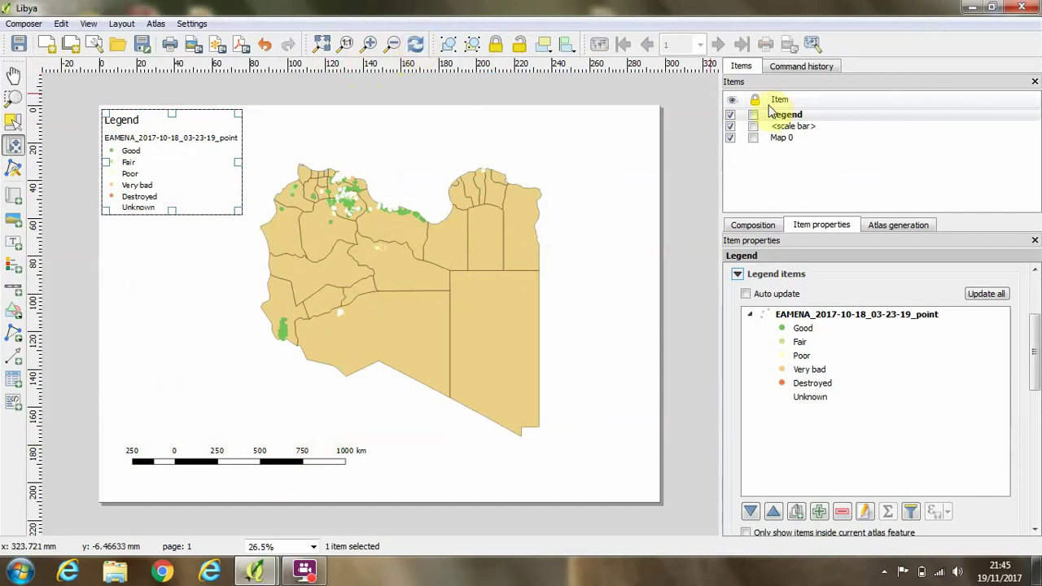
pyautogui.scroll(3, 1035, 351)
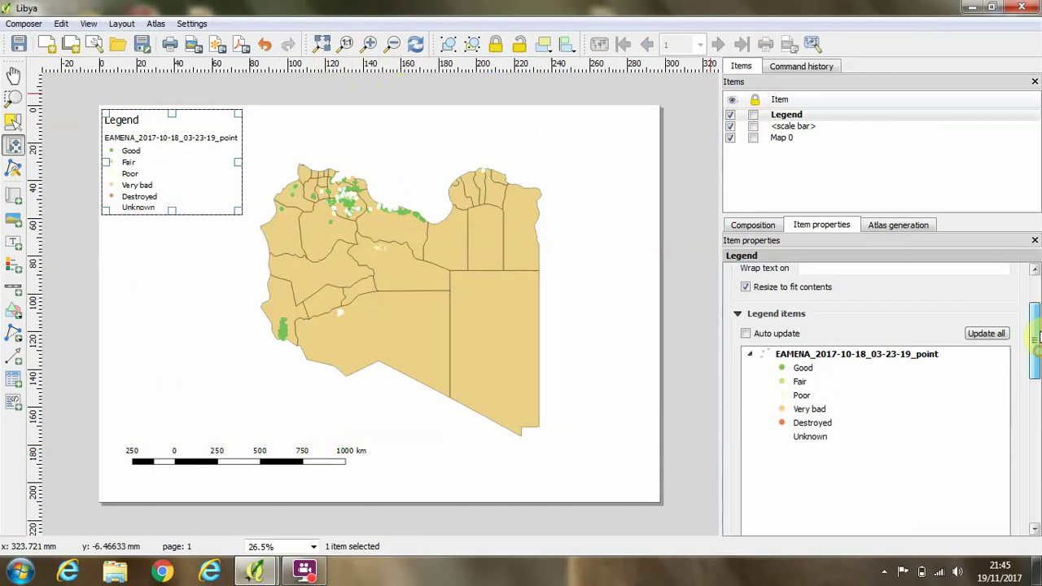
pyautogui.click(975, 298)
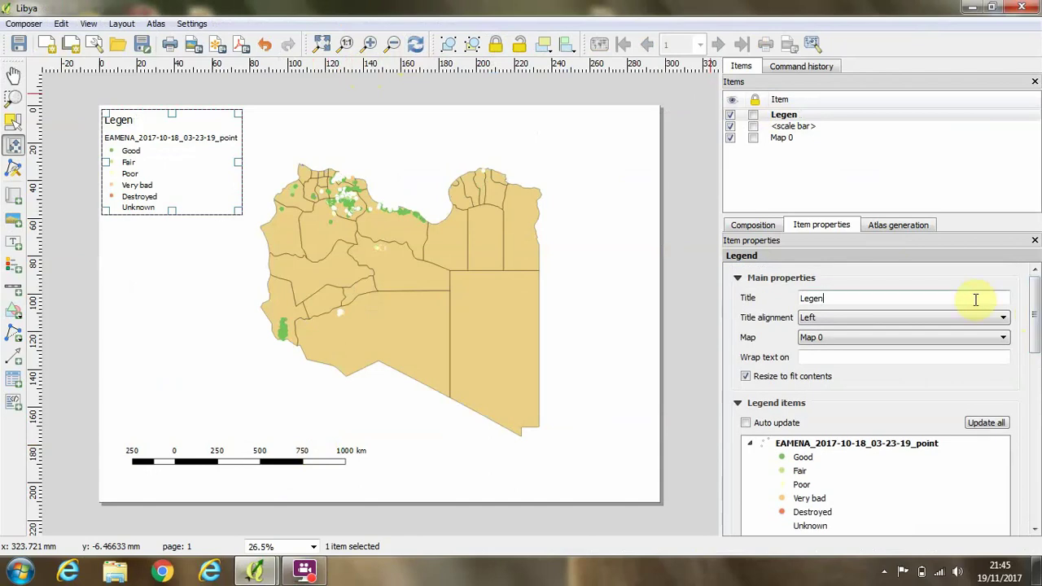
pyautogui.press('BackSpace')
pyautogui.press('BackSpace')
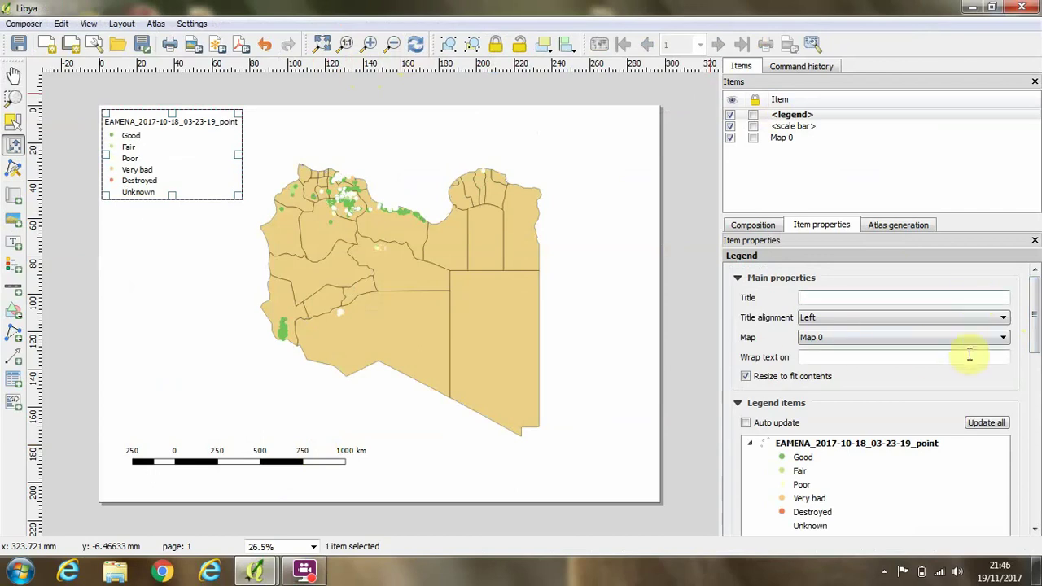
# Step: Give the legend a light lavender background, then select the map item
pyautogui.click(1035, 310)
pyautogui.moveTo(1035, 309); pyautogui.dragTo(1036, 446)
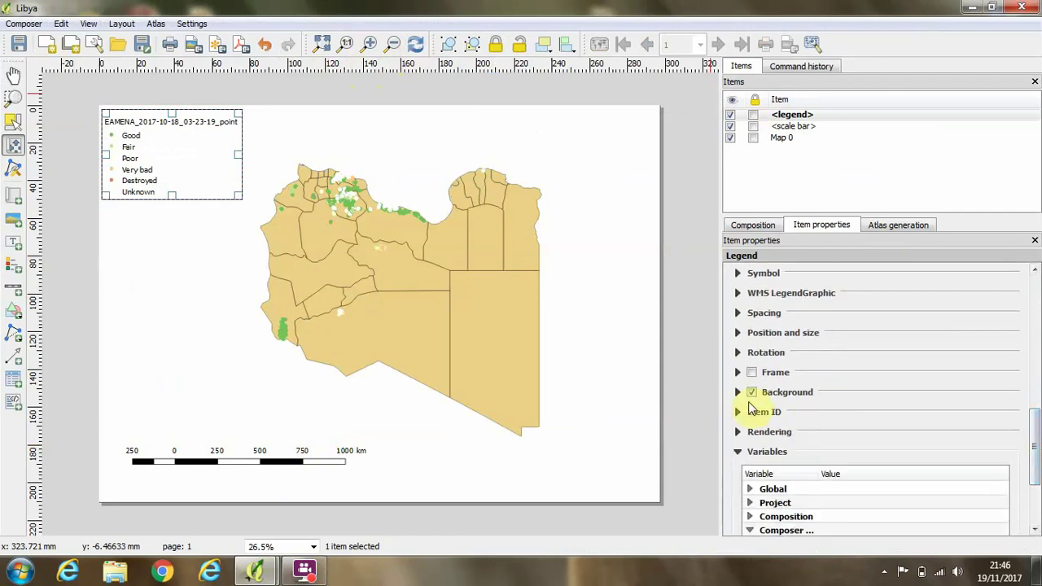
pyautogui.click(737, 393)
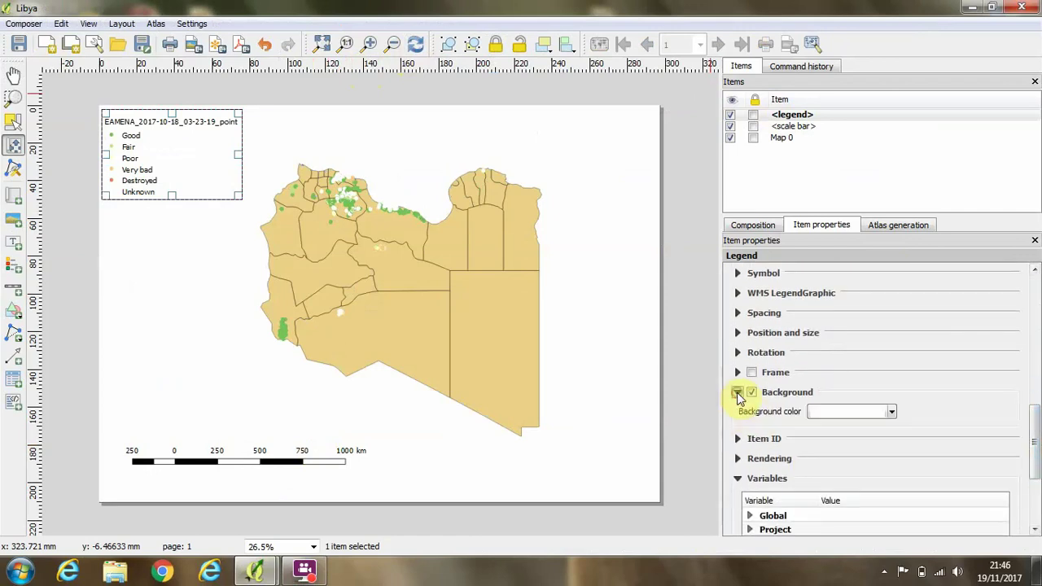
pyautogui.click(893, 412)
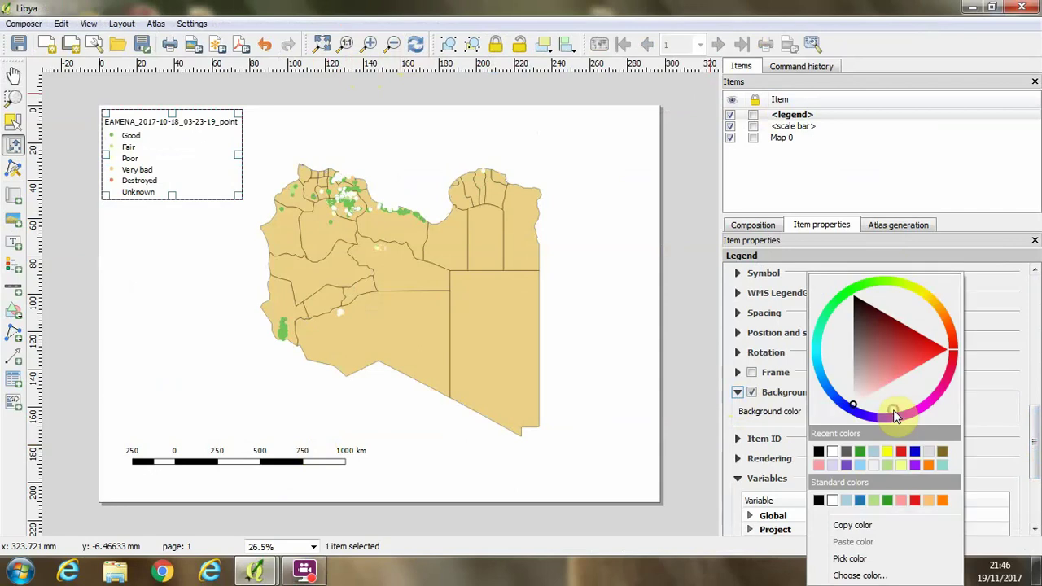
pyautogui.click(845, 450)
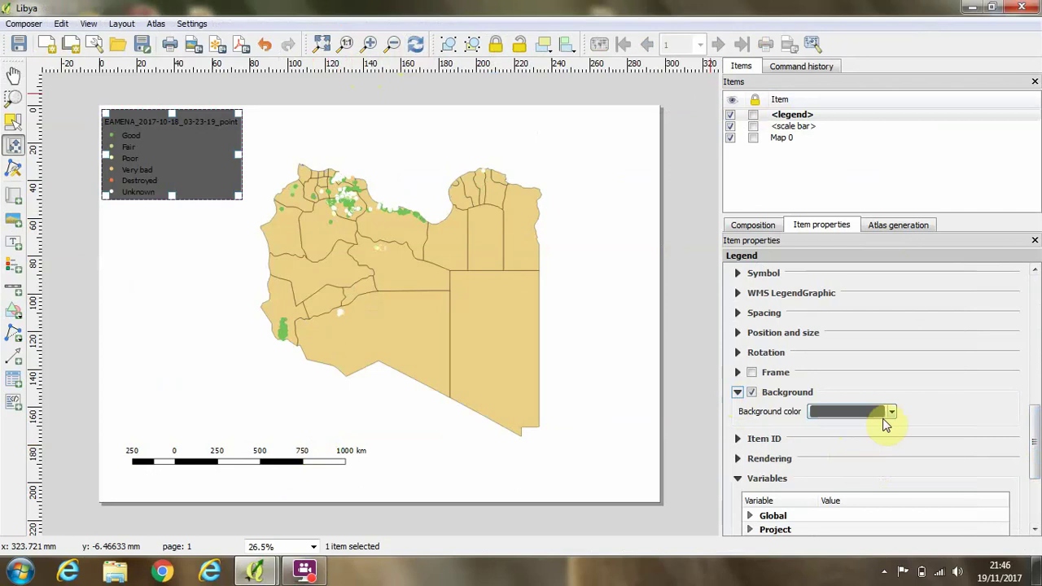
pyautogui.click(891, 413)
pyautogui.click(833, 467)
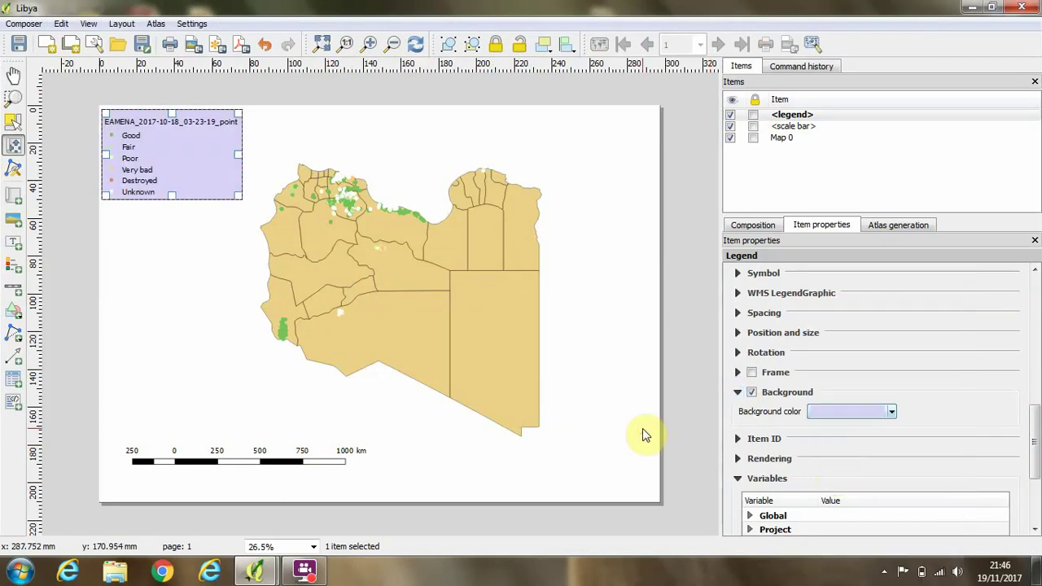
pyautogui.click(13, 122)
pyautogui.click(177, 280)
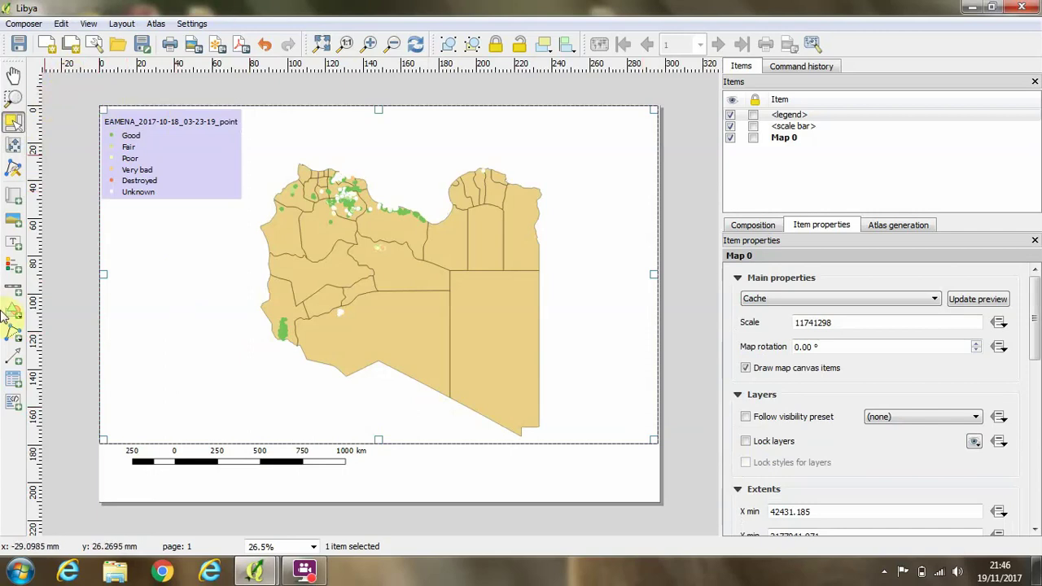
# Step: Draw a small picture frame to the right of the scale bar near the page bottom
pyautogui.click(13, 222)
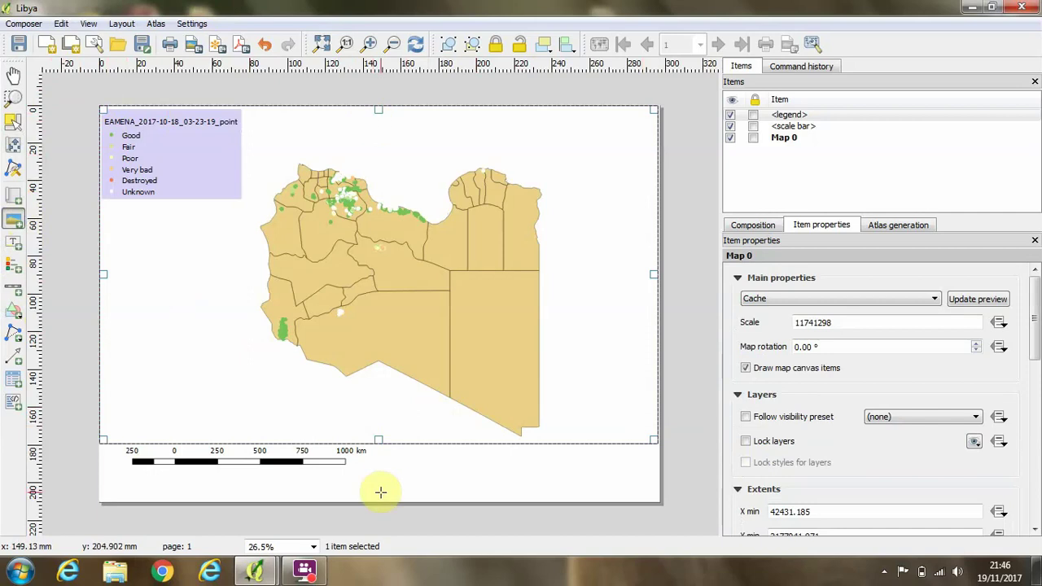
pyautogui.moveTo(393, 450); pyautogui.dragTo(426, 484)
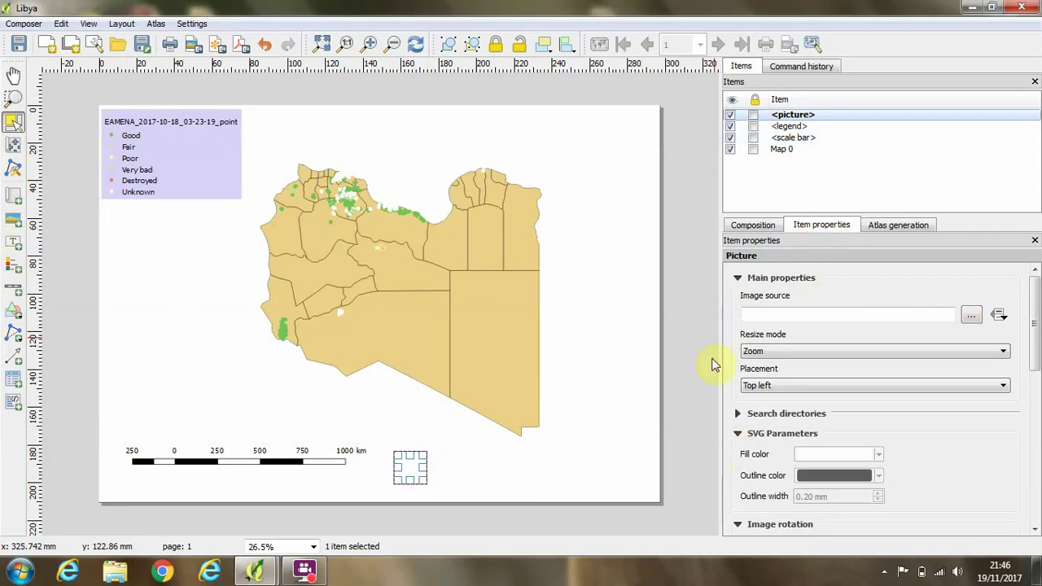
# Step: Make the picture the compass-rose north arrow SVG and nudge it beside the scale bar
pyautogui.click(738, 412)
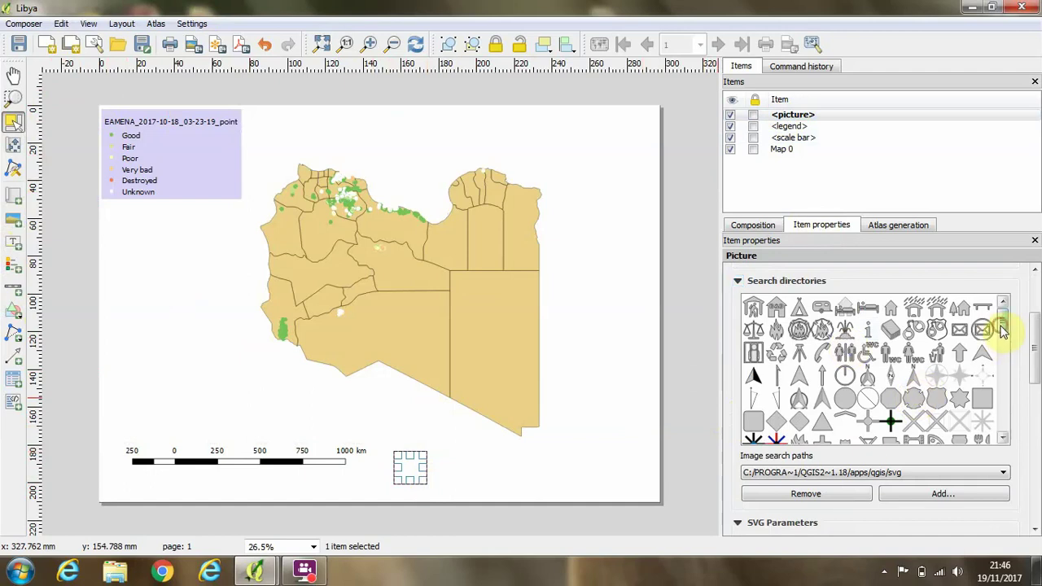
pyautogui.moveTo(1002, 328)
pyautogui.mouseDown()
pyautogui.moveTo(1002, 368)
pyautogui.moveTo(1000, 321)
pyautogui.mouseUp()
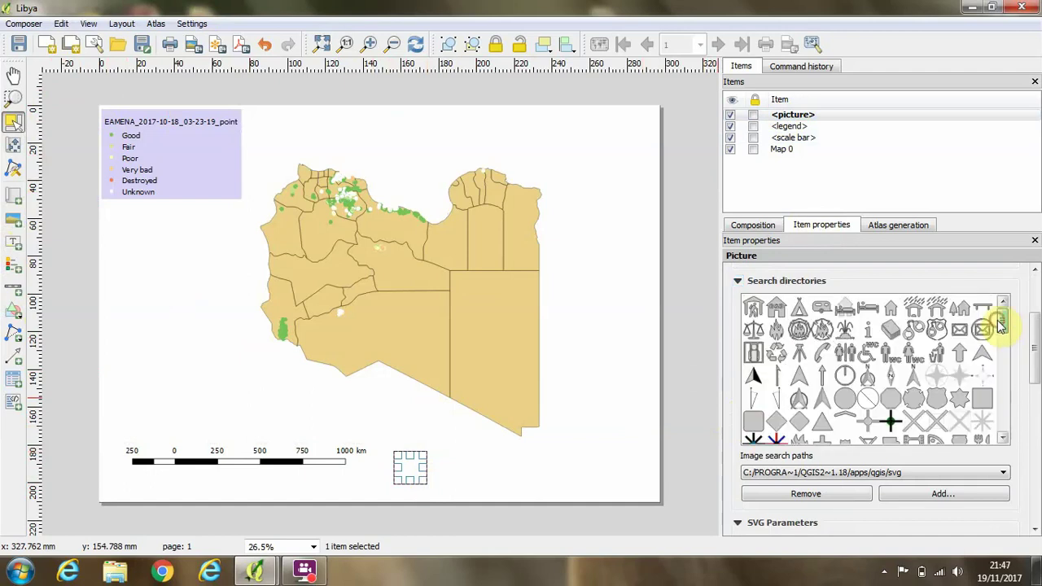
pyautogui.click(892, 378)
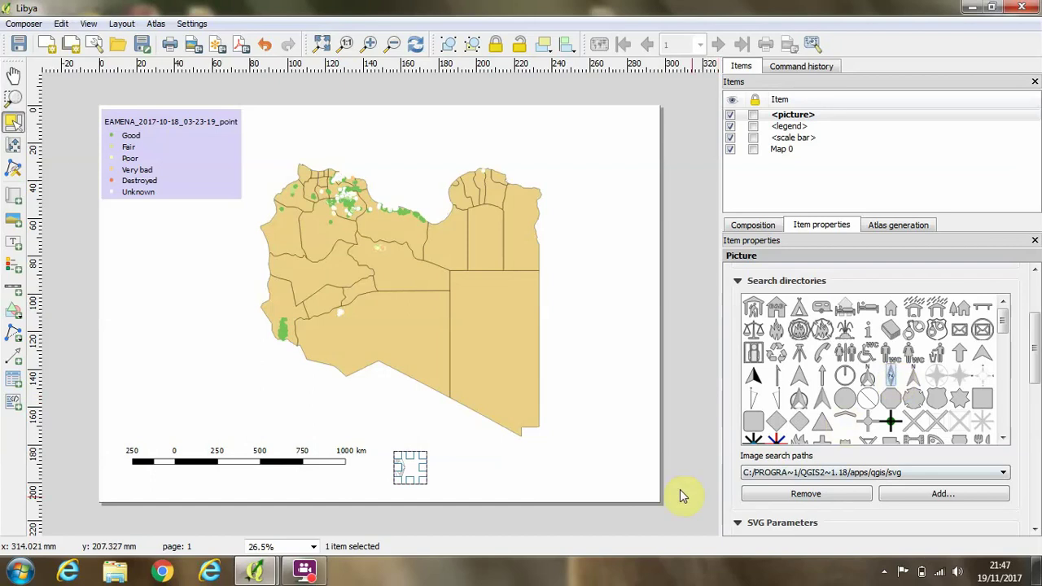
pyautogui.click(617, 485)
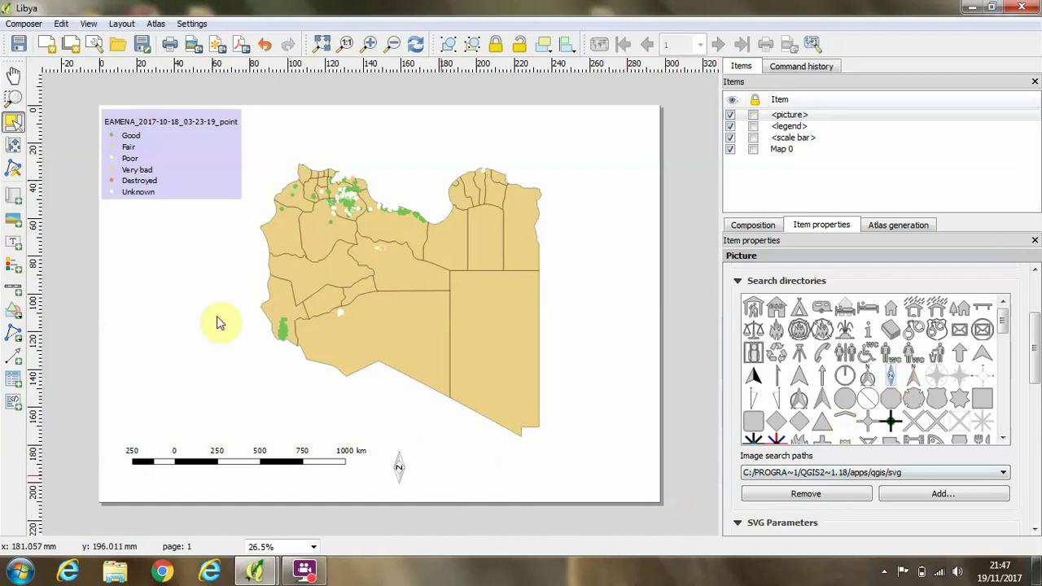
pyautogui.click(400, 465)
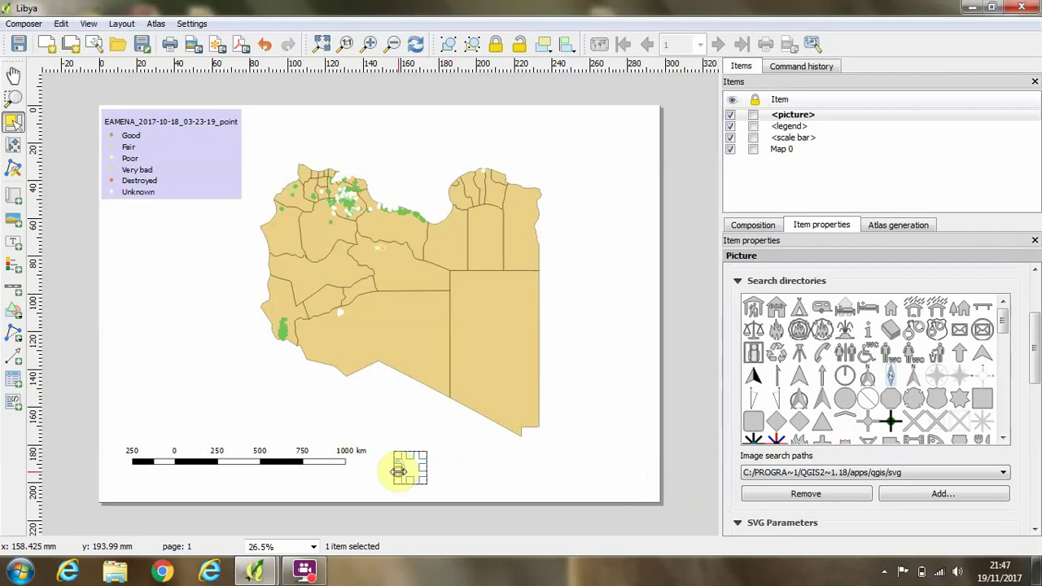
pyautogui.moveTo(399, 463); pyautogui.dragTo(396, 456)
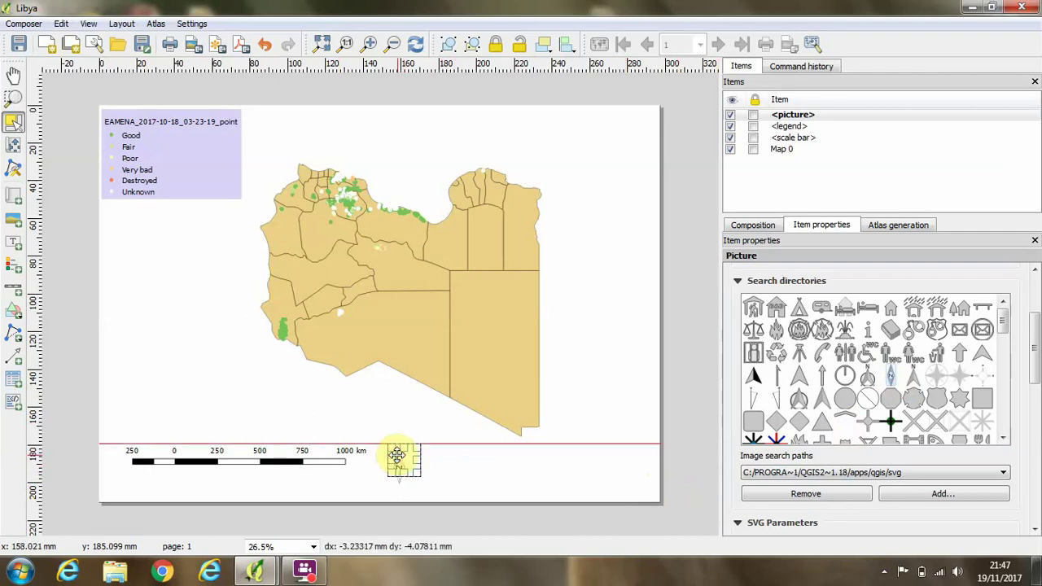
pyautogui.click(440, 473)
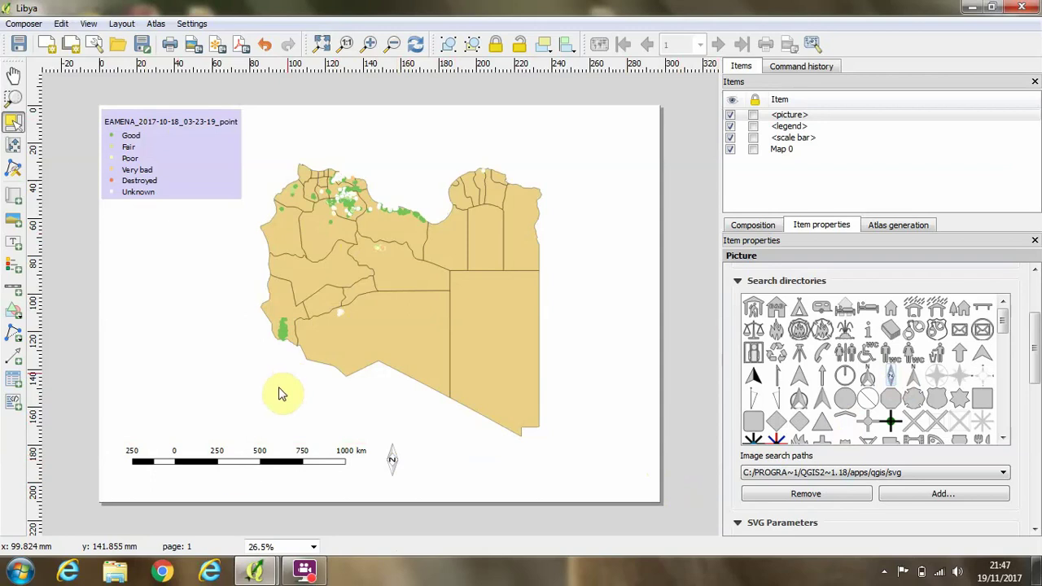
# Step: Set the scale bar's left segments to 0 so it runs 0 to 1000 km
pyautogui.click(232, 468)
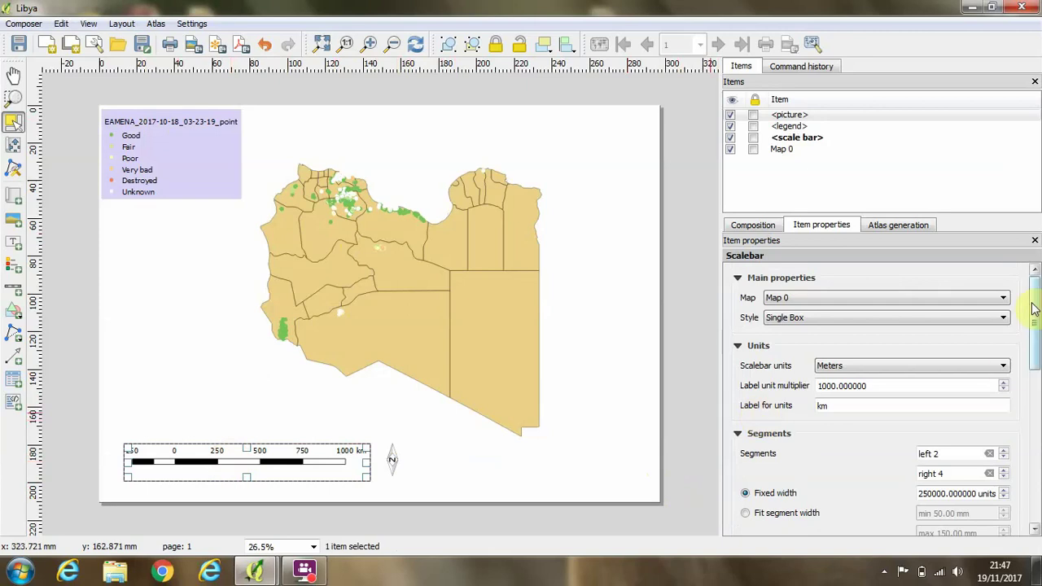
pyautogui.scroll(-3, 1034, 308)
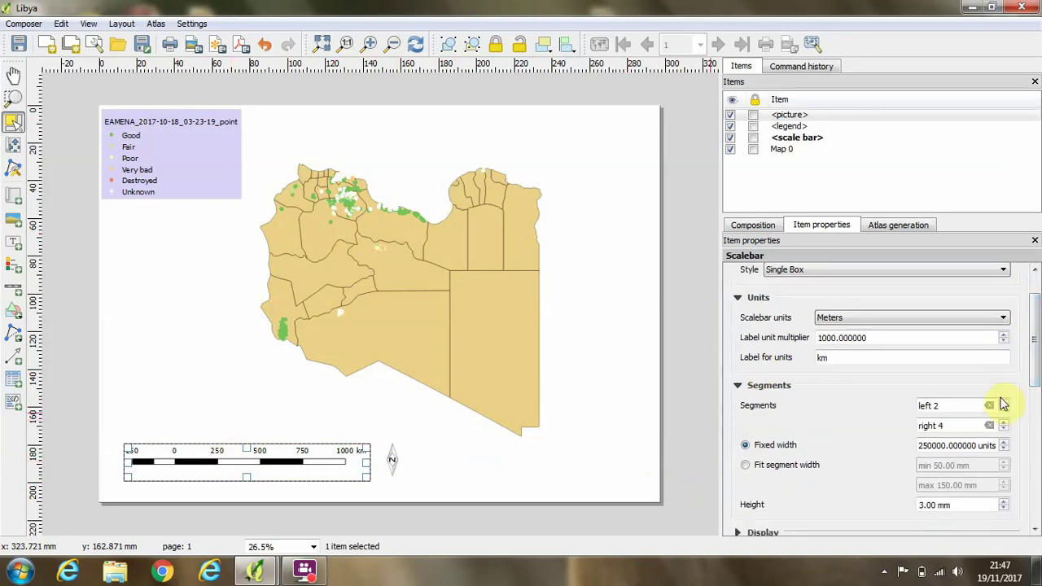
pyautogui.click(1004, 411)
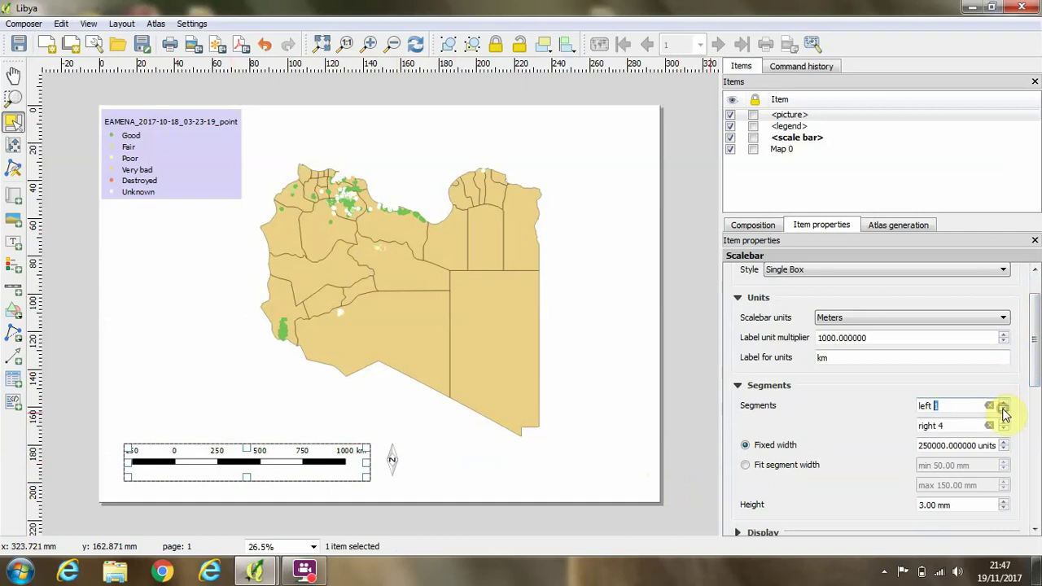
pyautogui.click(1004, 411)
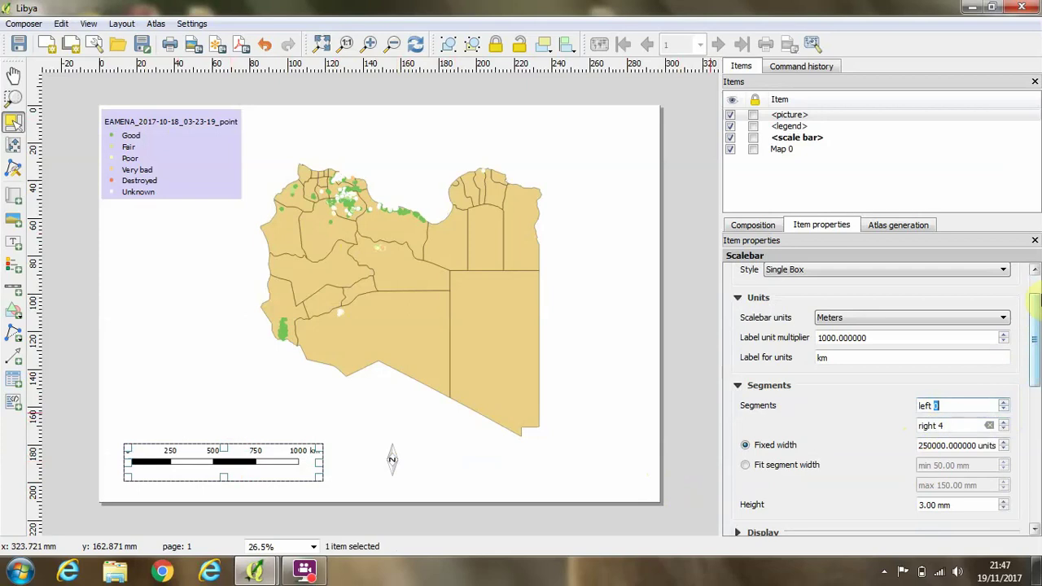
# Step: Increase the scale bar's line width from 0.30 mm to 0.40 mm
pyautogui.moveTo(1035, 314); pyautogui.dragTo(1035, 360)
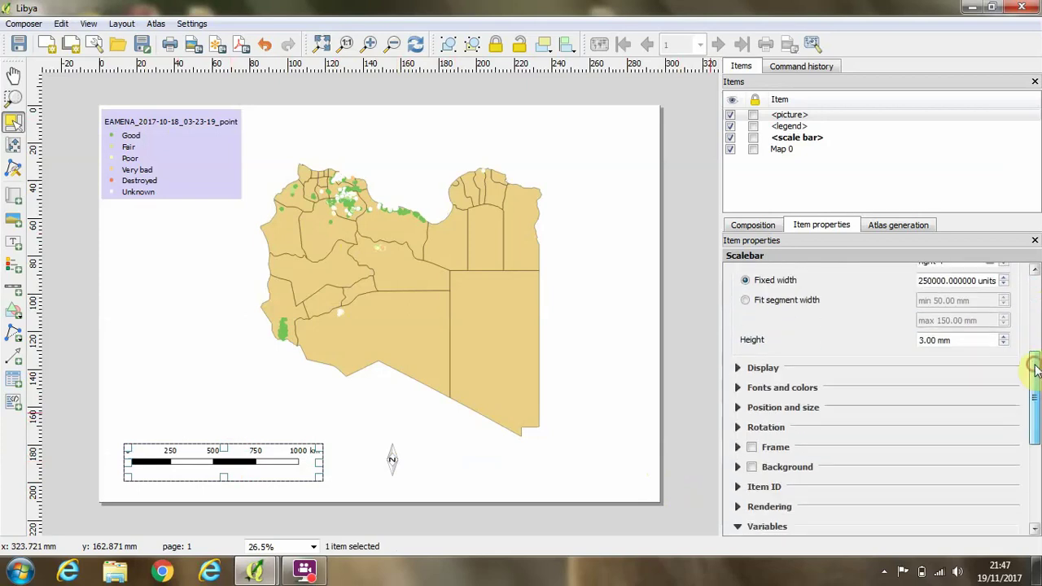
pyautogui.click(737, 370)
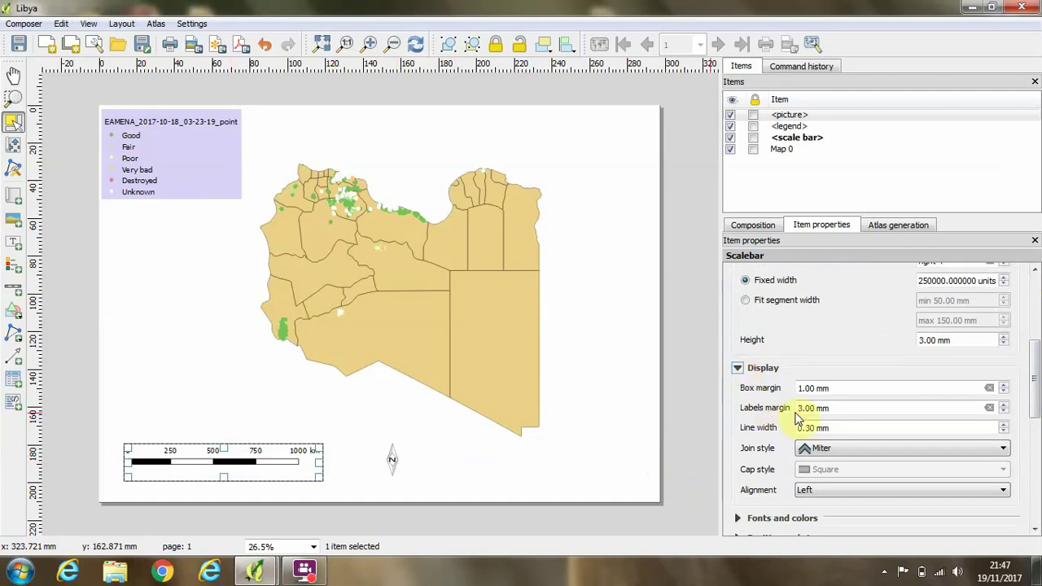
pyautogui.click(1004, 425)
pyautogui.click(1004, 425)
pyautogui.click(1005, 425)
pyautogui.click(1005, 425)
pyautogui.click(1005, 425)
pyautogui.click(1004, 424)
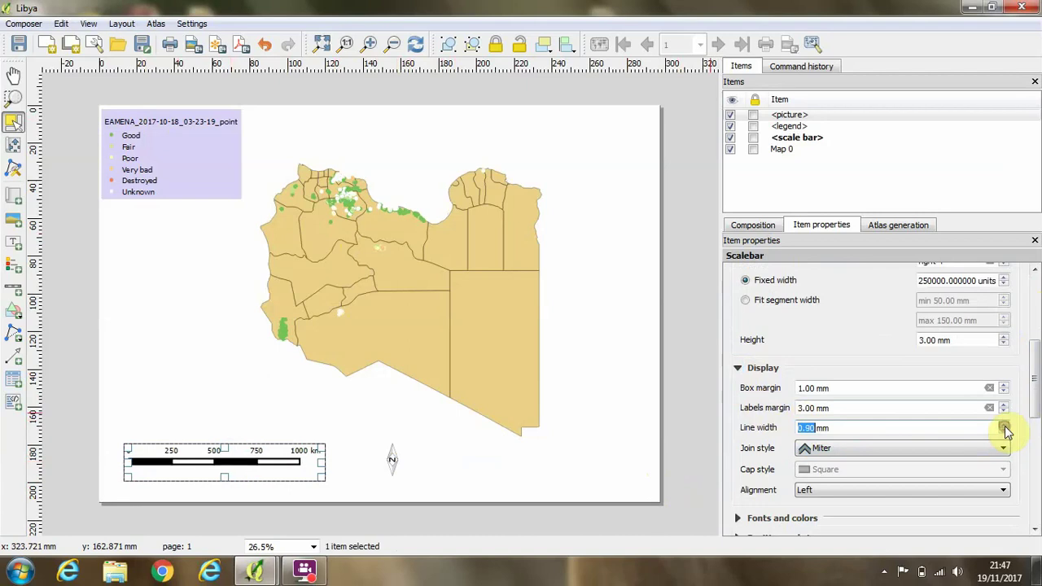
pyautogui.click(1004, 425)
pyautogui.click(1004, 425)
pyautogui.click(1004, 426)
pyautogui.click(1004, 426)
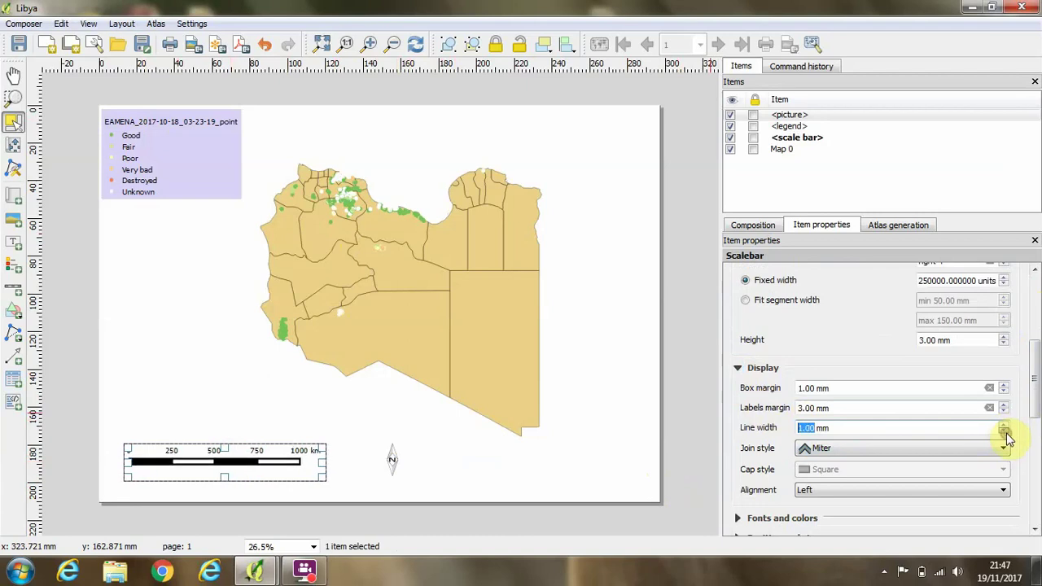
pyautogui.click(1005, 426)
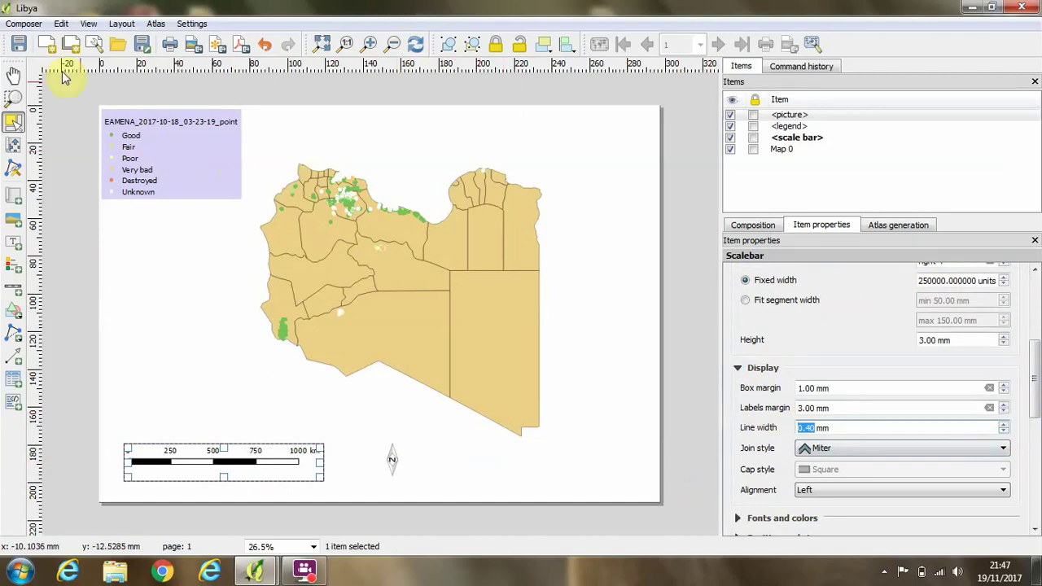
# Step: Export the layout as a JPEG named Libya_condition_assessment in the Figures folder
pyautogui.click(16, 25)
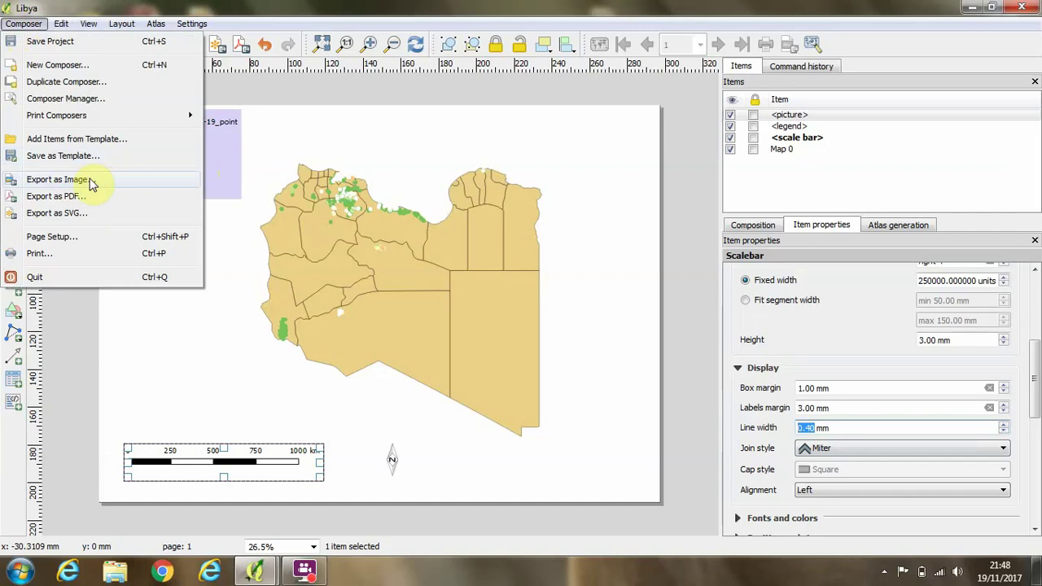
pyautogui.click(92, 184)
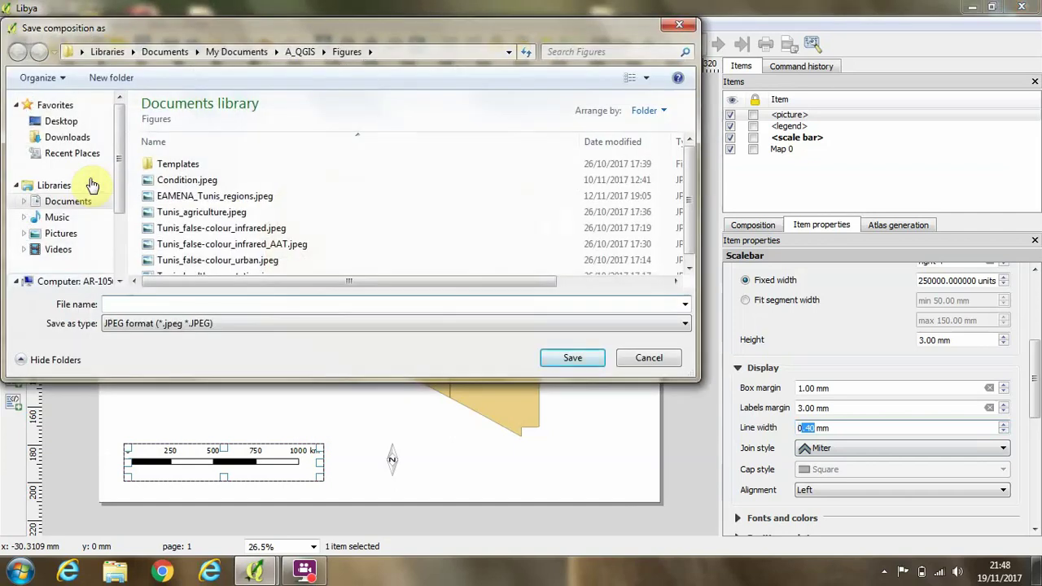
pyautogui.click(199, 305)
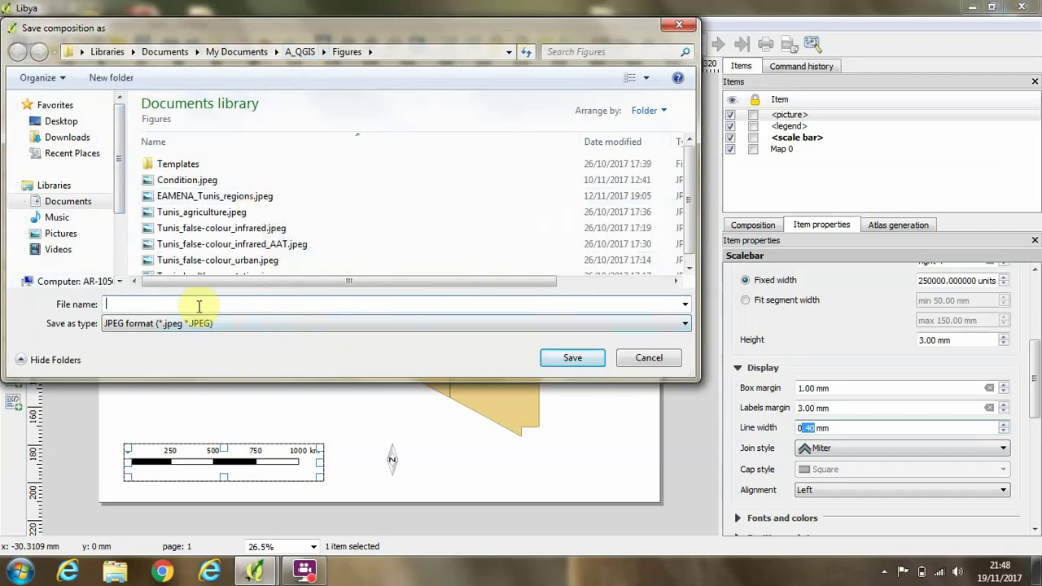
pyautogui.write('Lib')
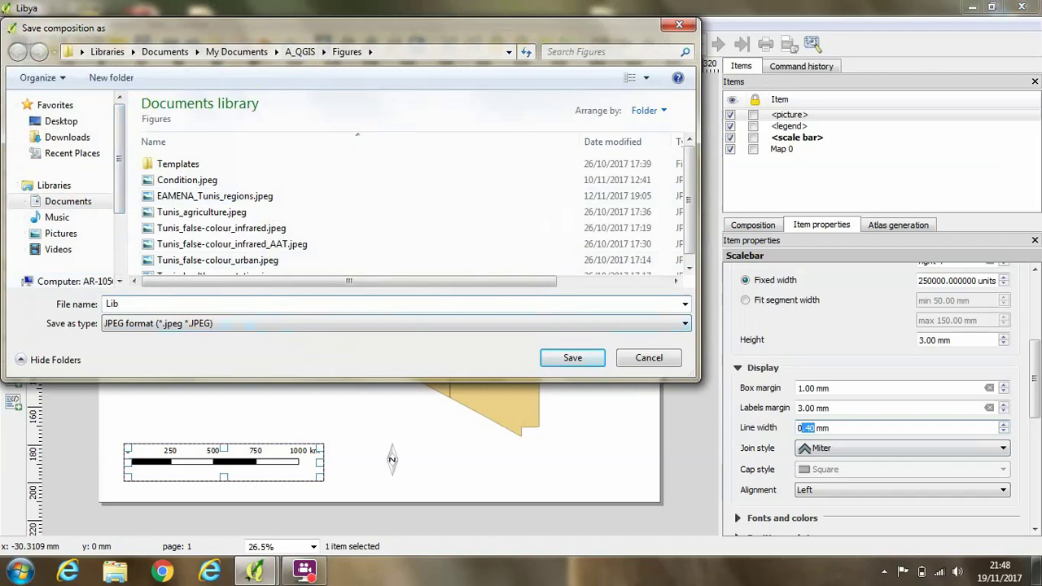
pyautogui.write('ya_condition_assessment')
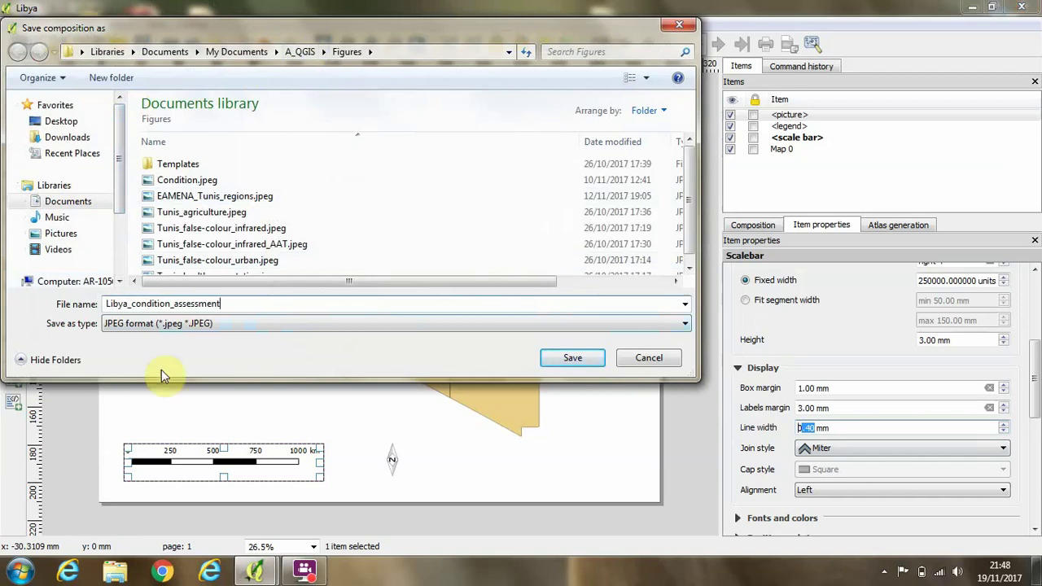
# Step: Export at 300 dpi, cropped to content with 10 px margins on every side
pyautogui.click(569, 357)
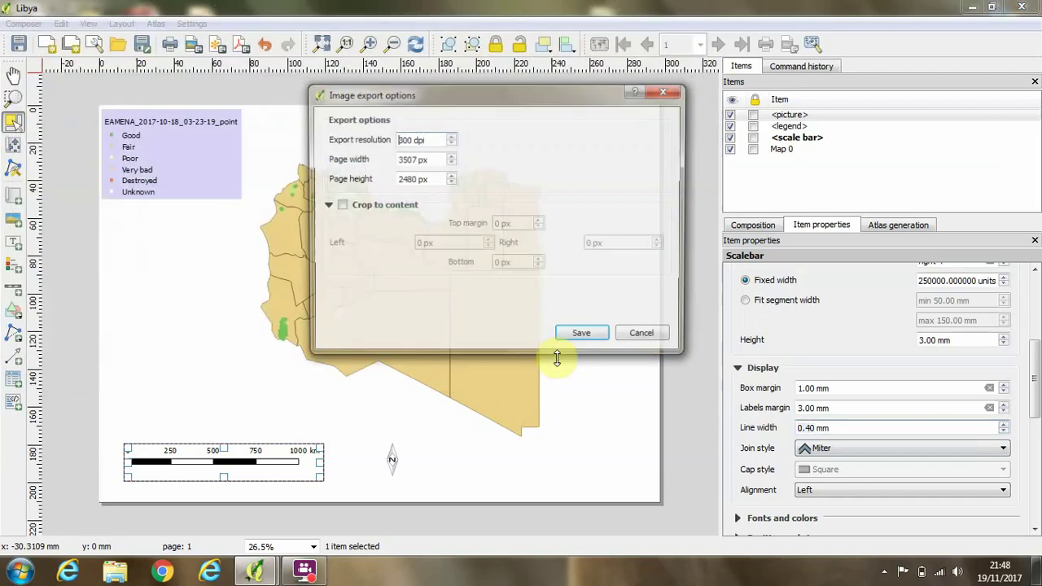
pyautogui.moveTo(464, 99); pyautogui.dragTo(329, 173)
pyautogui.click(210, 277)
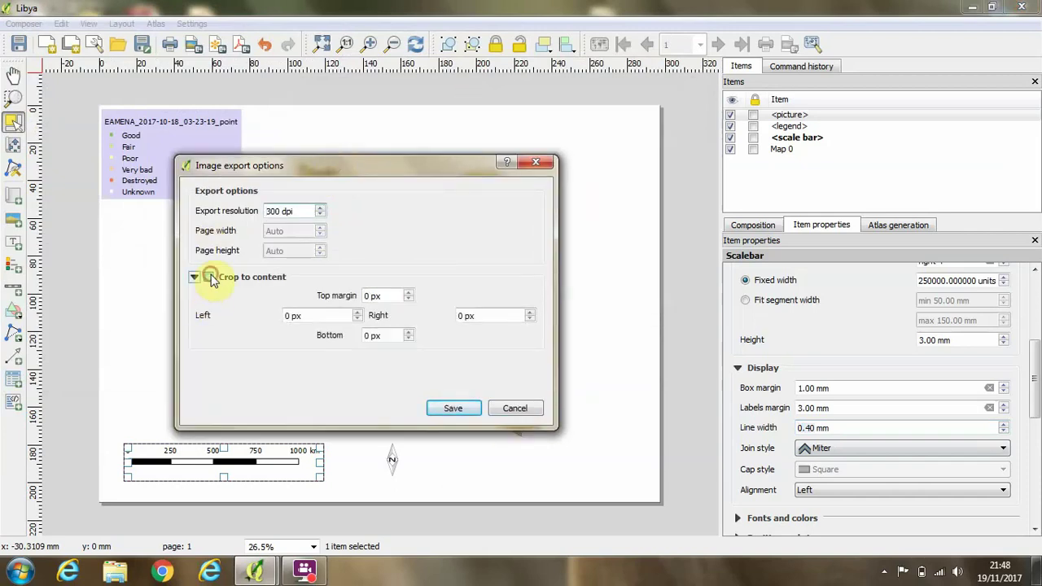
pyautogui.click(370, 297)
pyautogui.write('10')
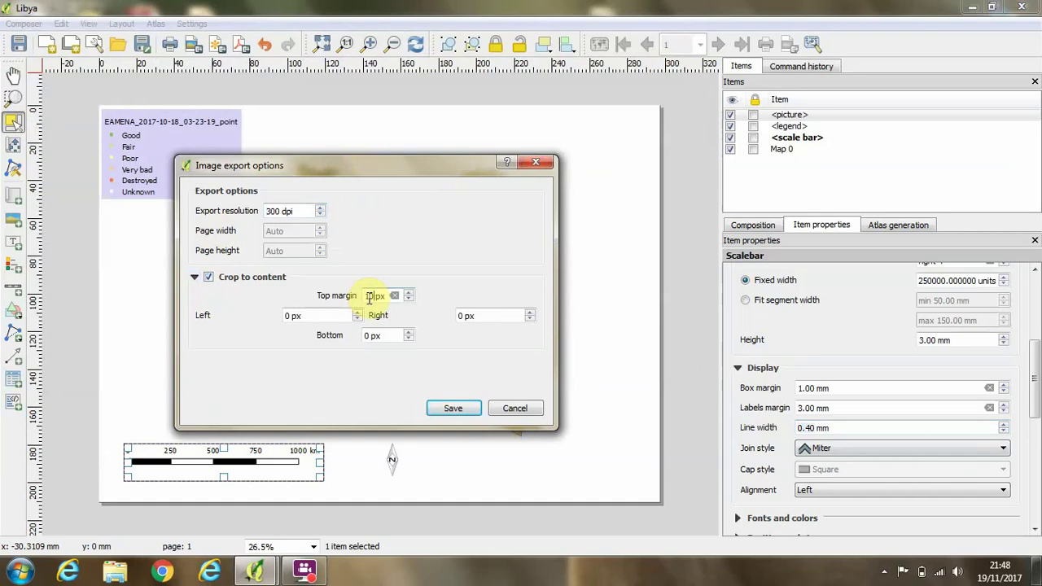
pyautogui.write('10')
pyautogui.write('1')
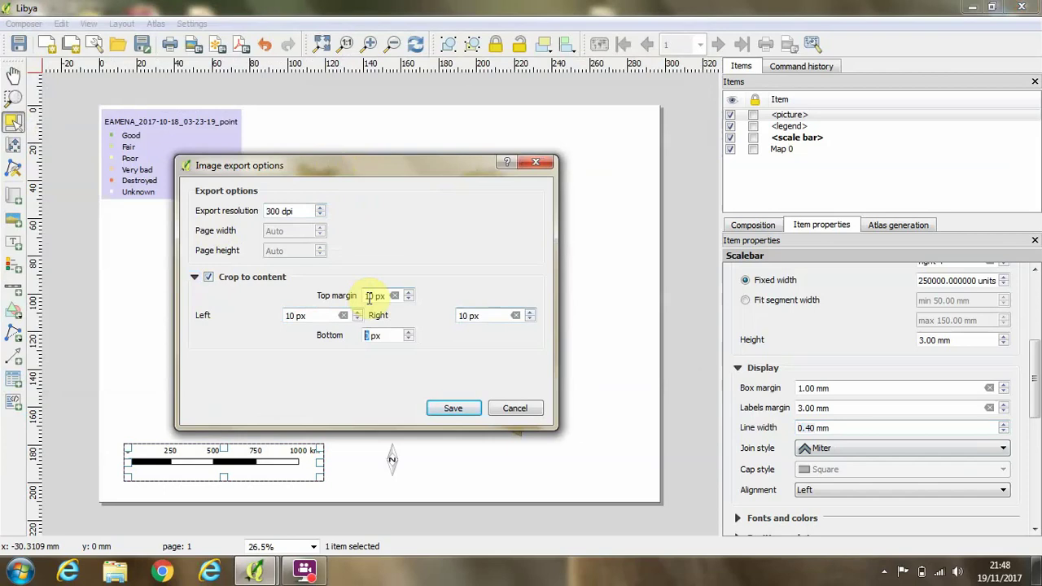
pyautogui.write('10')
pyautogui.click(452, 408)
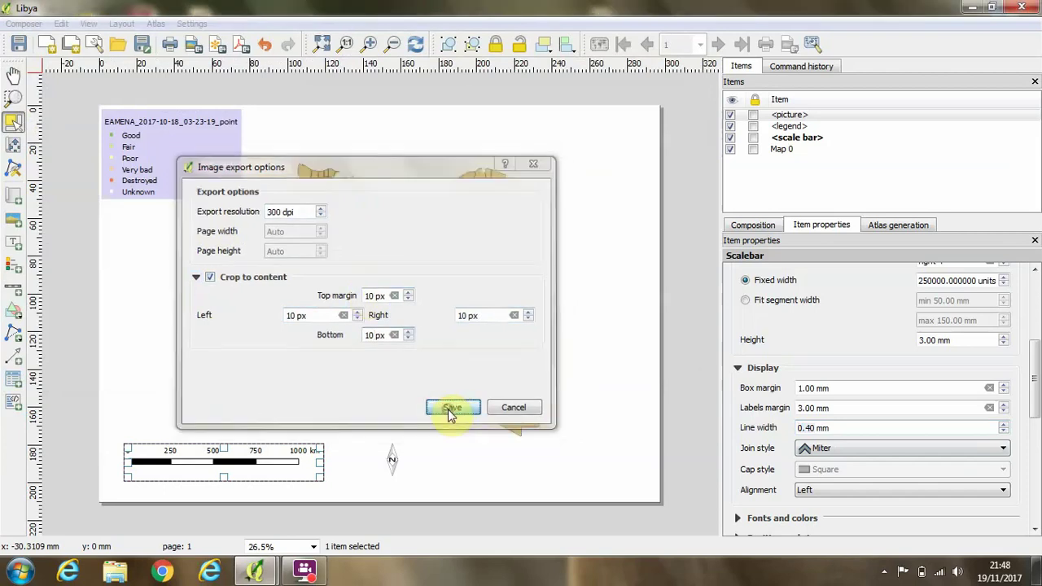